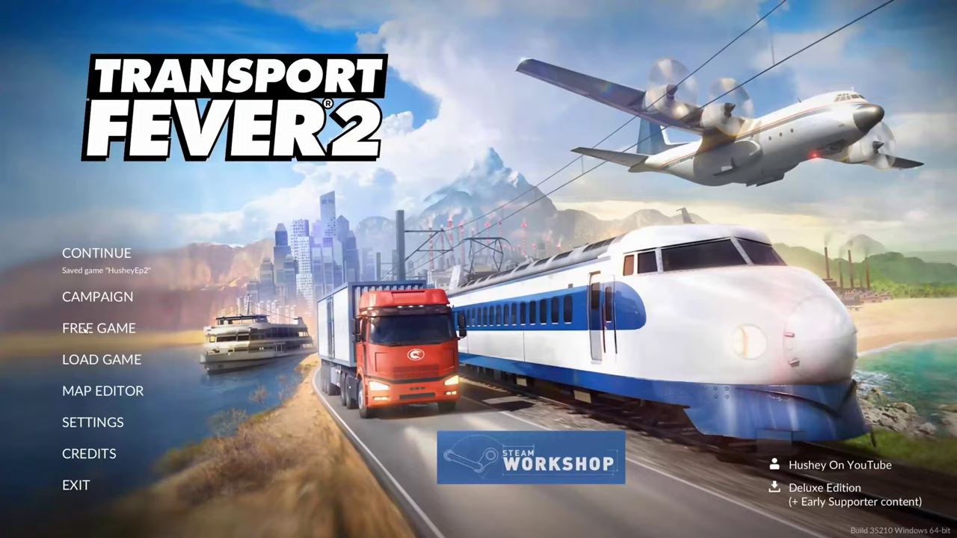
Step: Start a new free game with the Temperate climate and set both towns and industries to Medium
{"action": "left_click", "coordinate": [84, 330]}
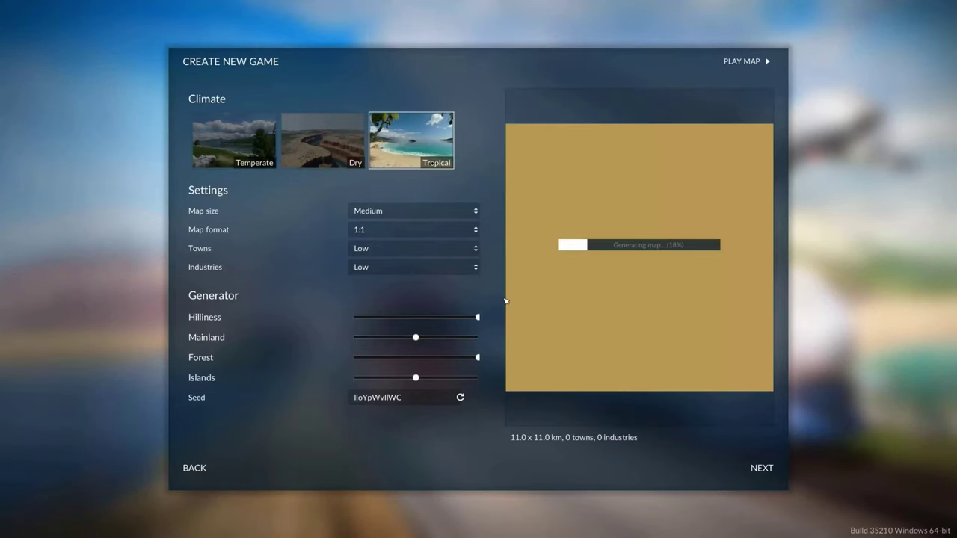
{"action": "left_click", "coordinate": [238, 153]}
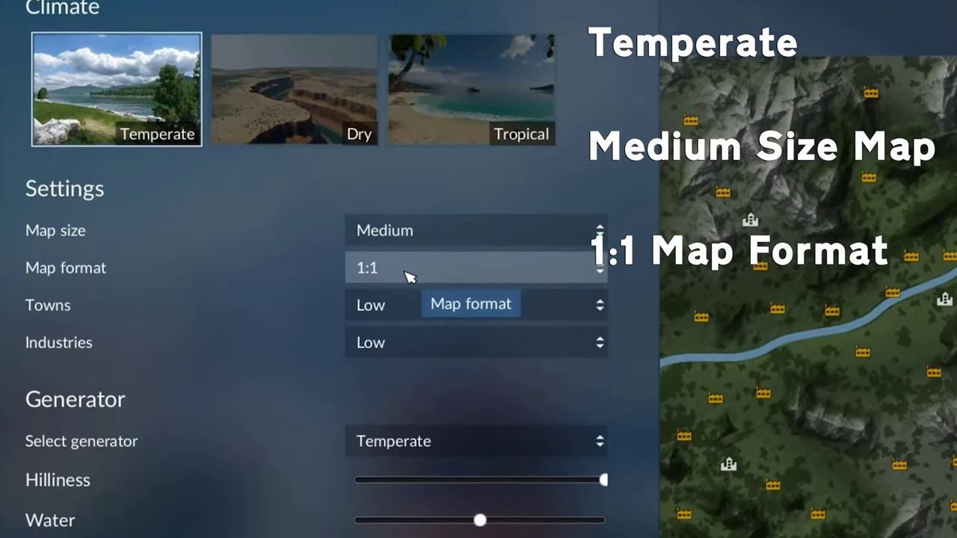
{"action": "left_click", "coordinate": [406, 347]}
{"action": "left_click", "coordinate": [414, 410]}
{"action": "left_click", "coordinate": [415, 297]}
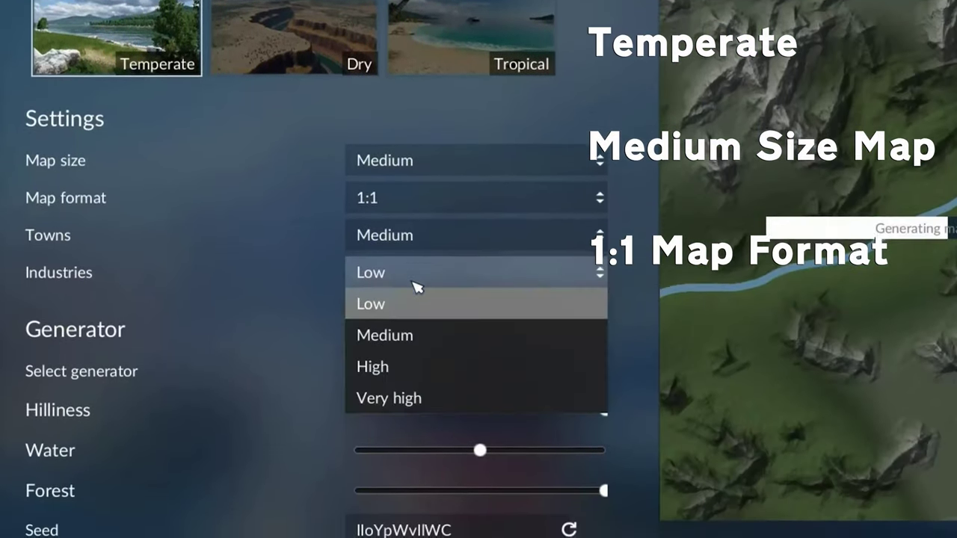
{"action": "left_click", "coordinate": [410, 362]}
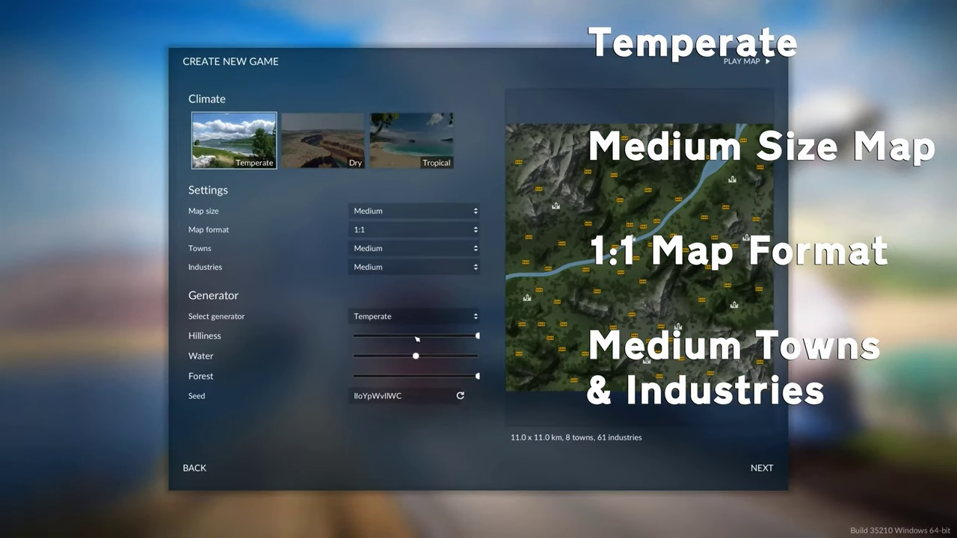
Step: Set the Hilliness and Forest sliders to the middle and regenerate the map with a new random seed
{"action": "left_click", "coordinate": [416, 337]}
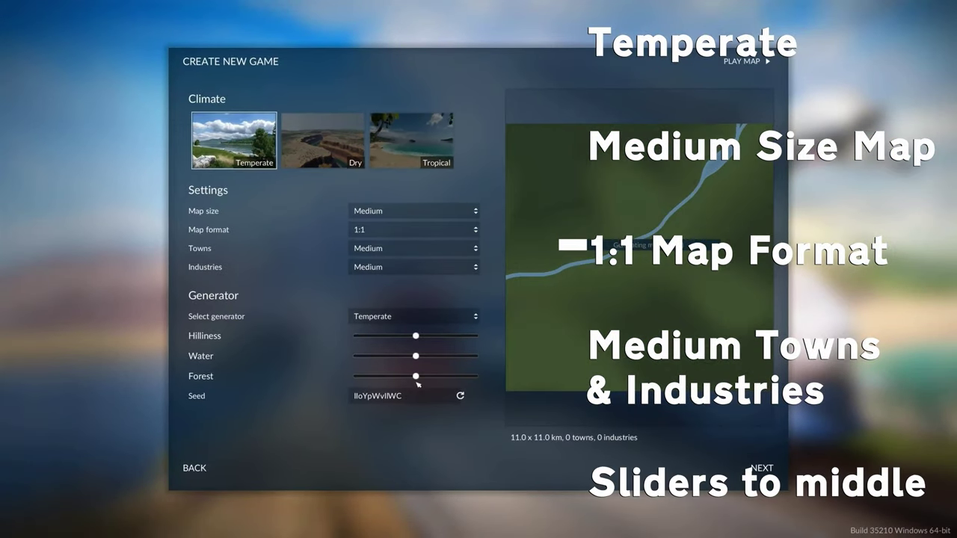
{"action": "left_click", "coordinate": [460, 396]}
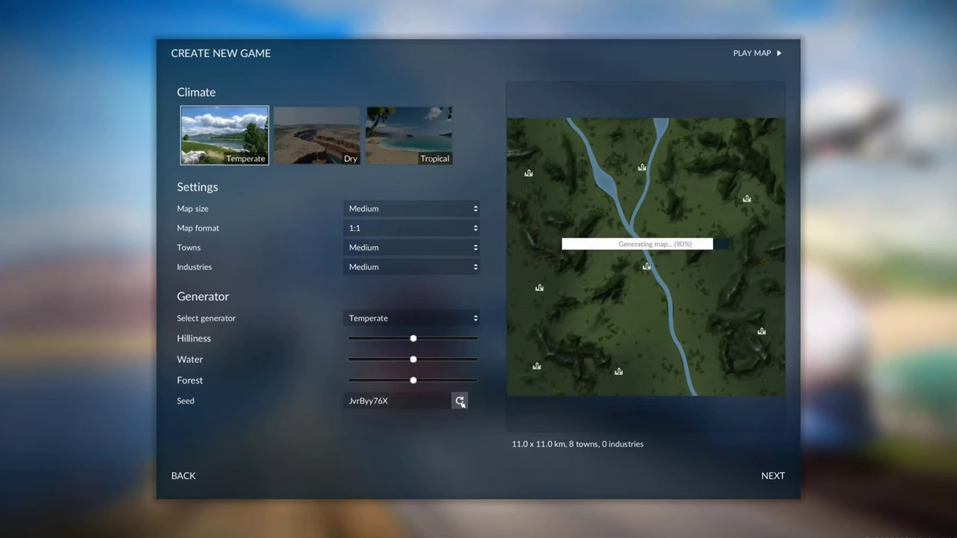
{"action": "left_click", "coordinate": [460, 395]}
{"action": "left_click", "coordinate": [460, 402]}
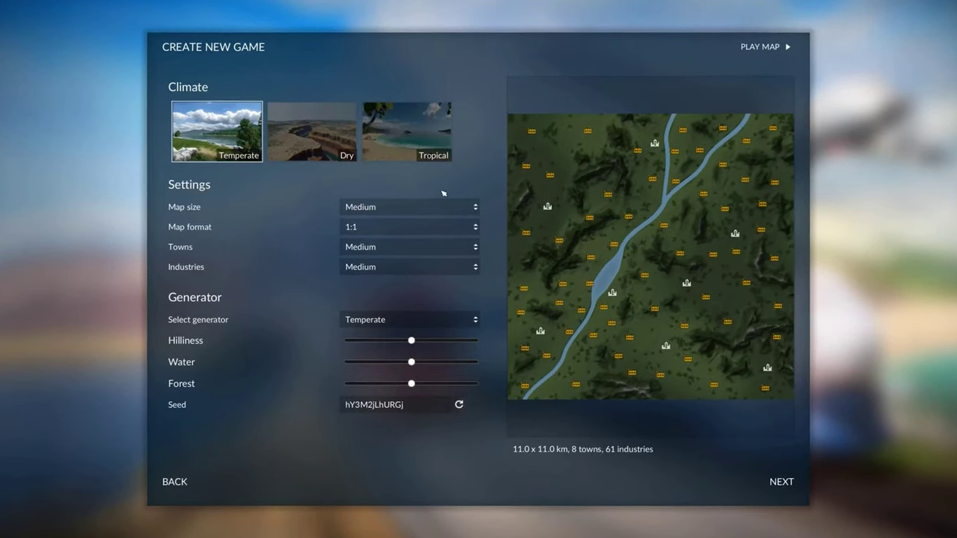
Step: Switch the climate to Tropical and set the map size to Megalomaniac
{"action": "left_click", "coordinate": [396, 141]}
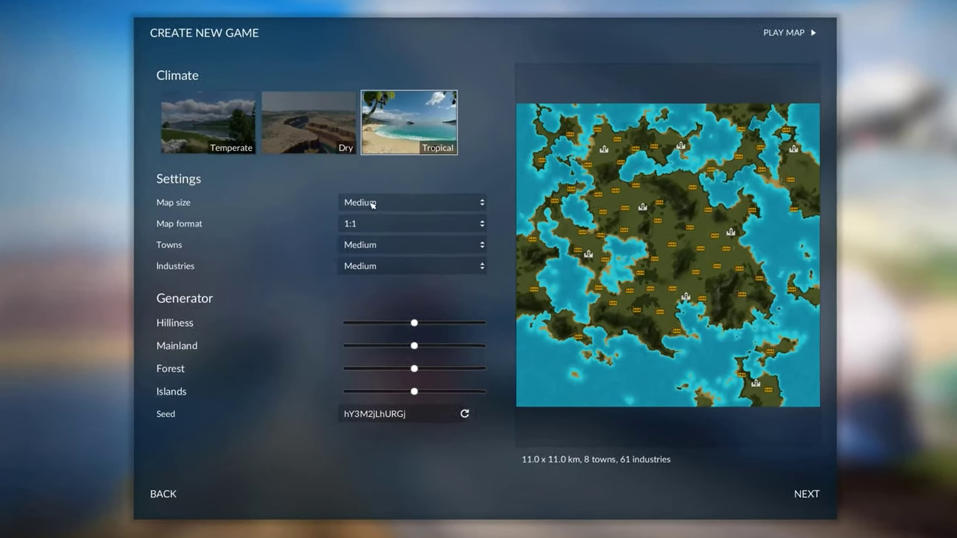
{"action": "left_click", "coordinate": [371, 206]}
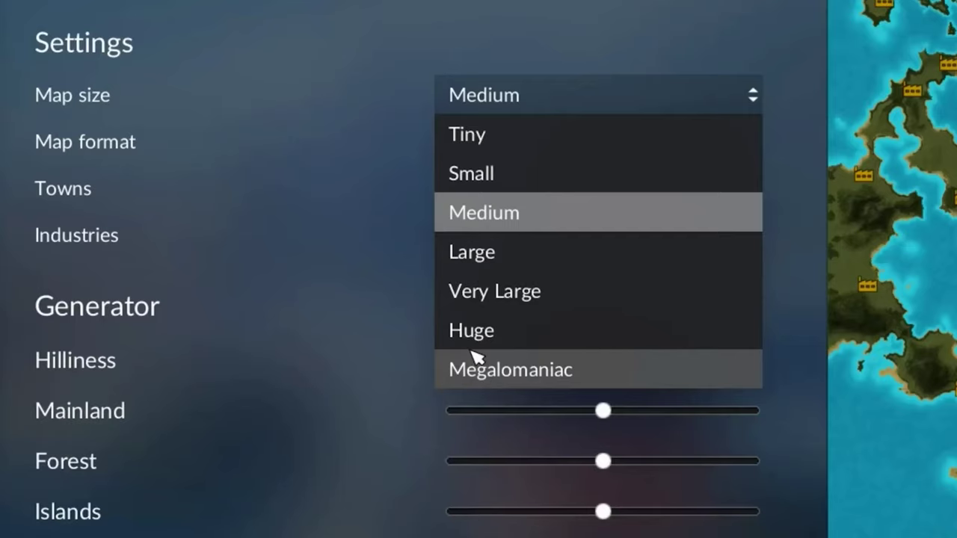
{"action": "left_click", "coordinate": [489, 381]}
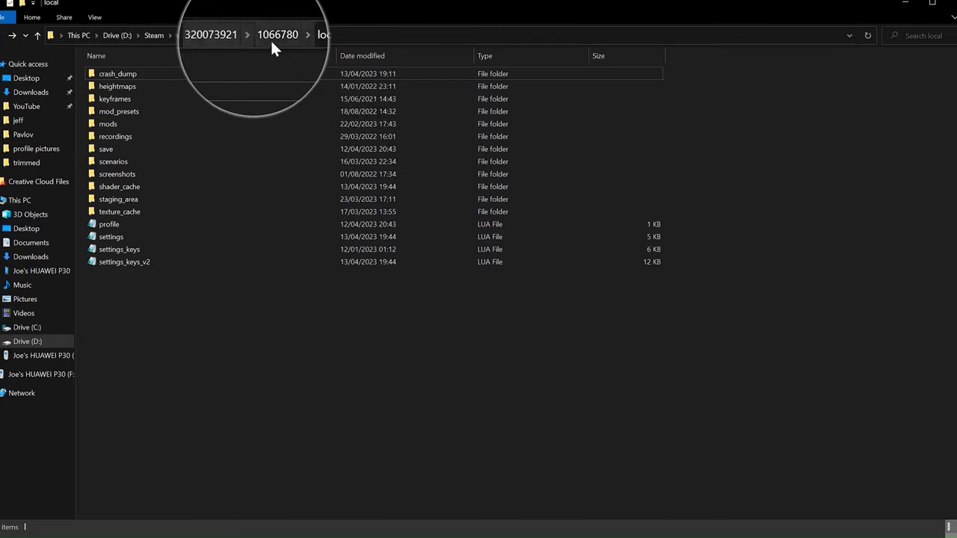
Step: Switch to File Explorer, open the settings LUA file from the game's local folder in Notepad, and search it for "exper"
{"action": "double_click", "coordinate": [124, 239]}
{"action": "key", "text": "ctrl+f"}
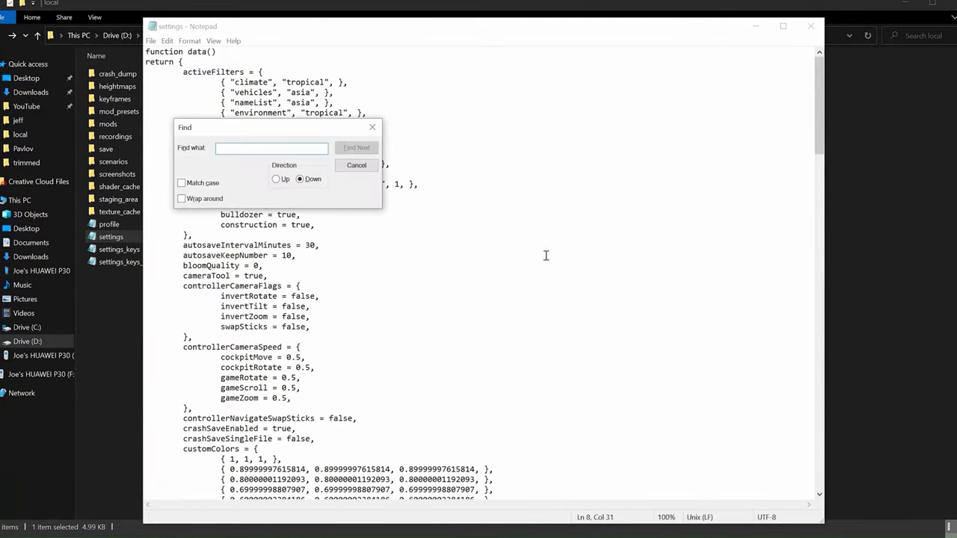
{"action": "type", "text": "exper"}
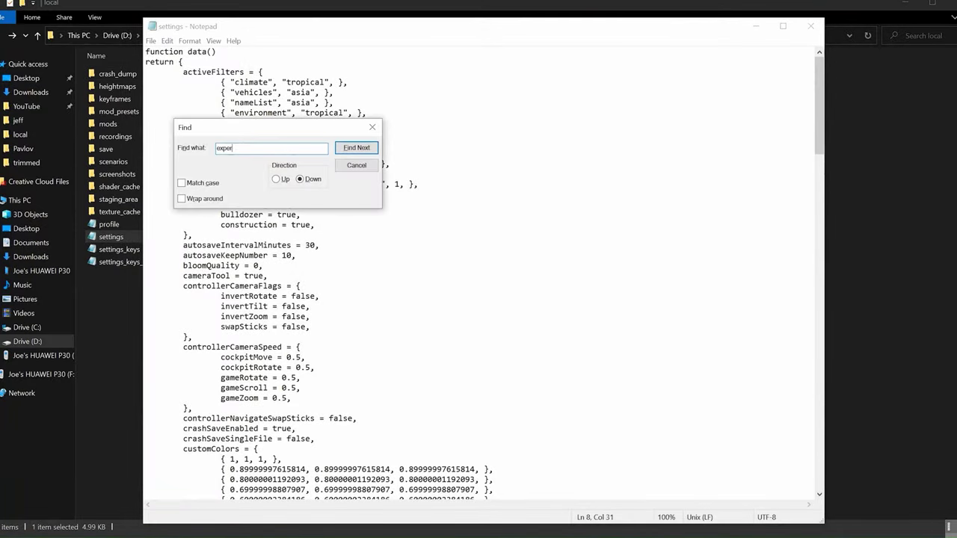
{"action": "key", "text": "Return"}
{"action": "scroll", "coordinate": [486, 235], "scroll_direction": "down", "scroll_amount": 5}
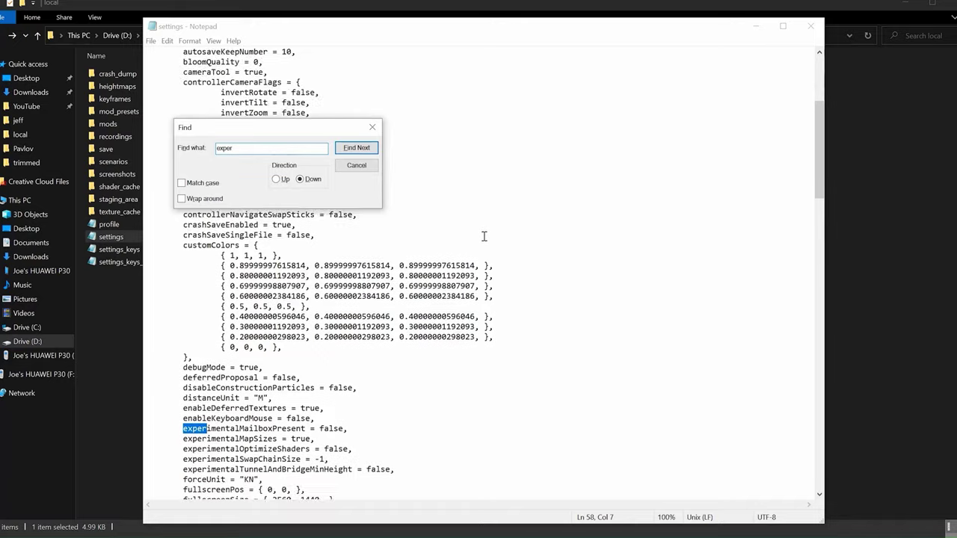
{"action": "left_click", "coordinate": [373, 127]}
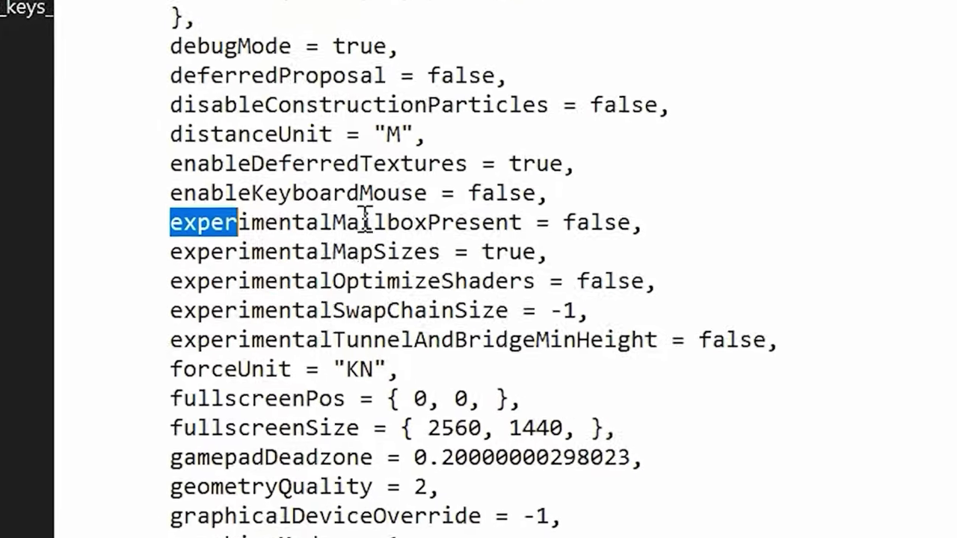
Step: Locate the experimentalMapSizes entry in the settings file and highlight its value to check it
{"action": "left_click", "coordinate": [288, 297]}
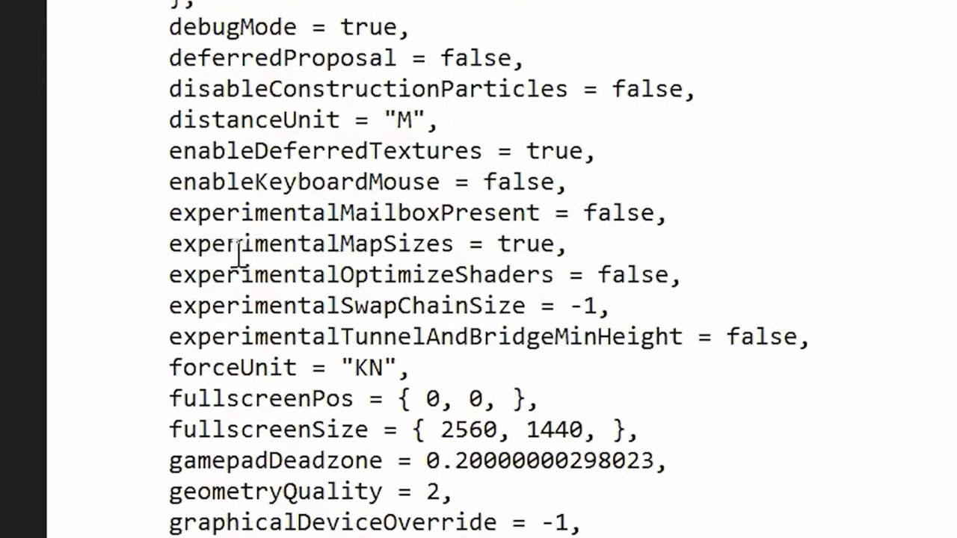
{"action": "double_click", "coordinate": [518, 244]}
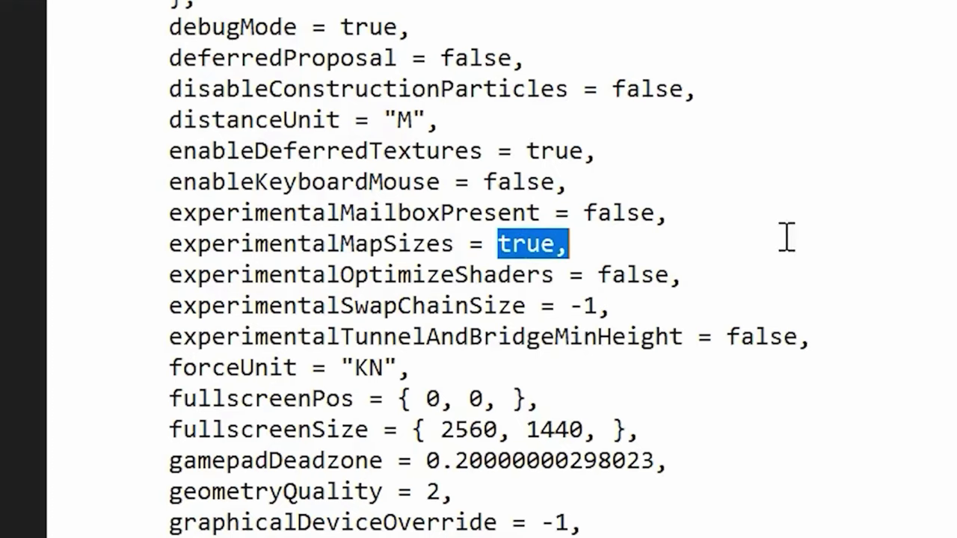
{"action": "left_click", "coordinate": [562, 244]}
{"action": "left_click_drag", "start_coordinate": [562, 245], "coordinate": [588, 246]}
{"action": "left_click", "coordinate": [777, 232]}
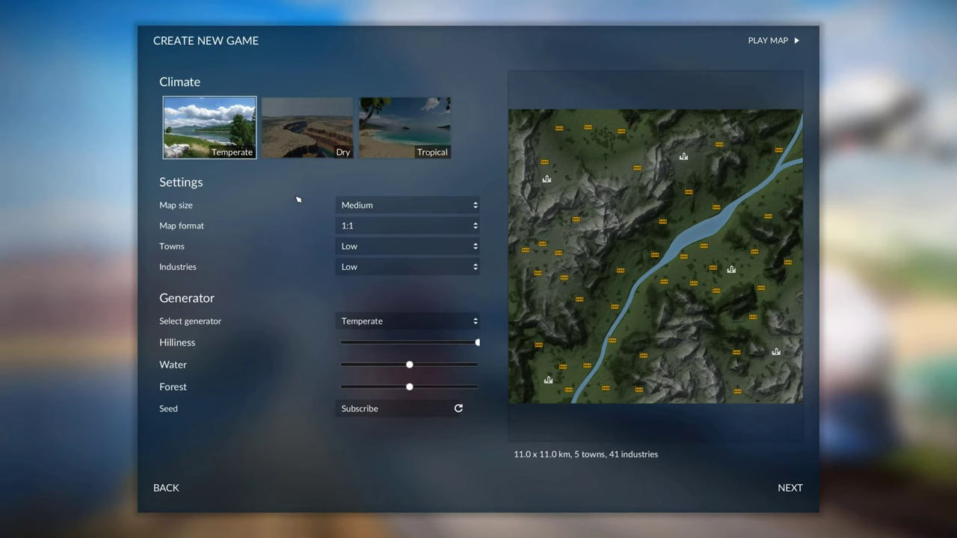
Step: Back in Transport Fever 2, choose the Dry climate and set the map size to Very Large
{"action": "left_click", "coordinate": [306, 146]}
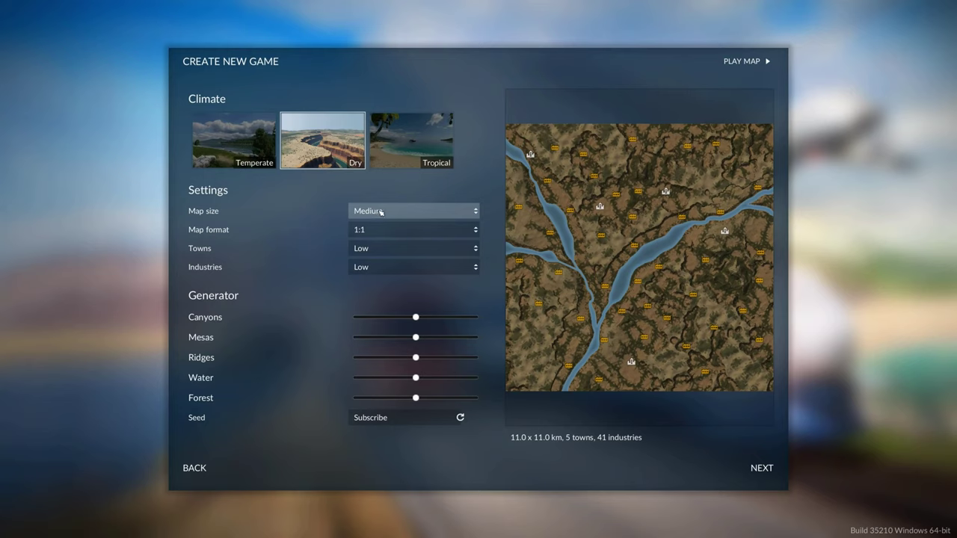
{"action": "left_click", "coordinate": [381, 212]}
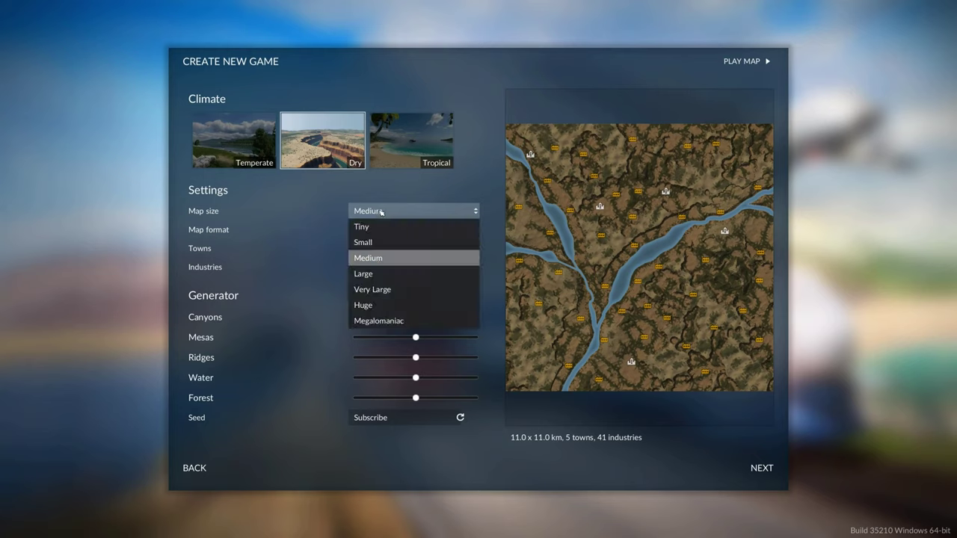
{"action": "left_click", "coordinate": [372, 290]}
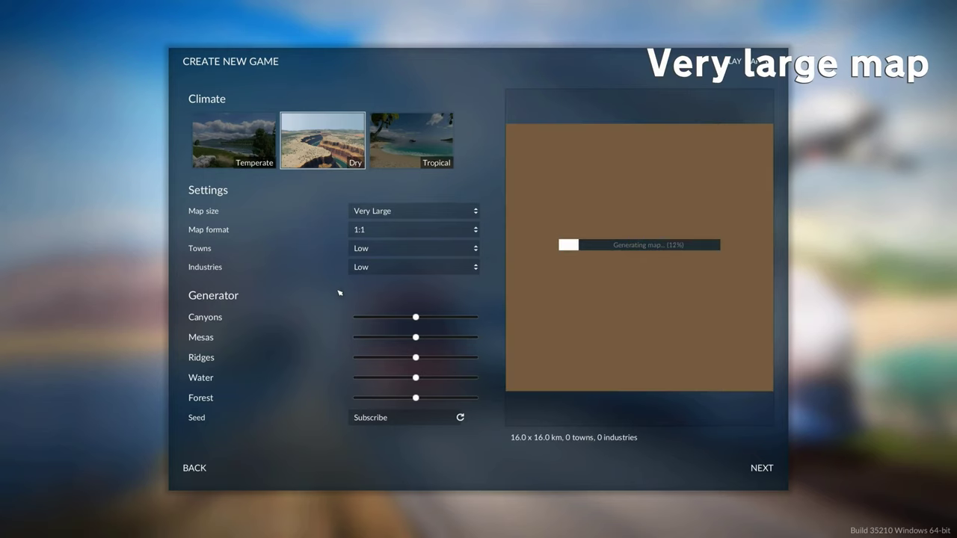
Step: Set the Canyons and Ridges sliders to maximum and lower the Water slider
{"action": "left_click_drag", "start_coordinate": [416, 317], "coordinate": [482, 318]}
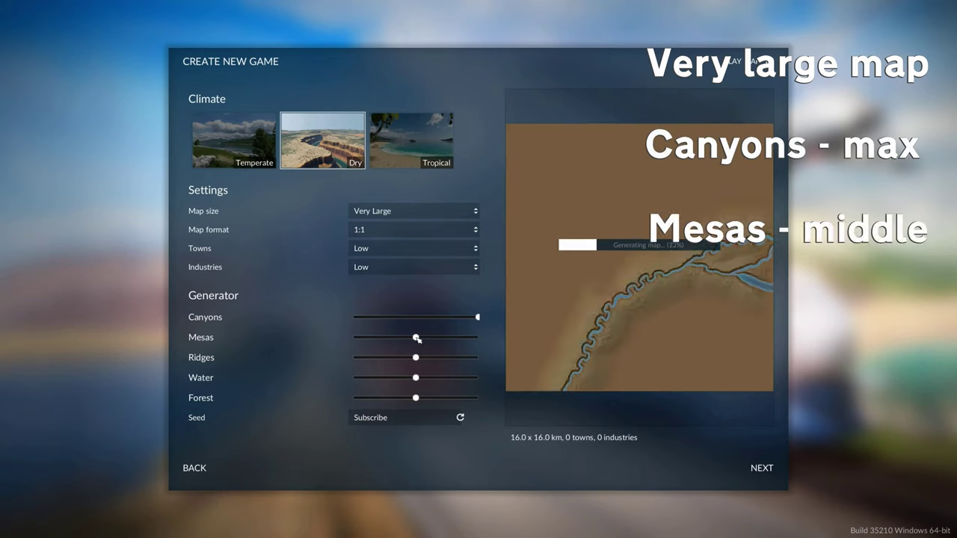
{"action": "left_click_drag", "start_coordinate": [507, 364], "coordinate": [507, 364]}
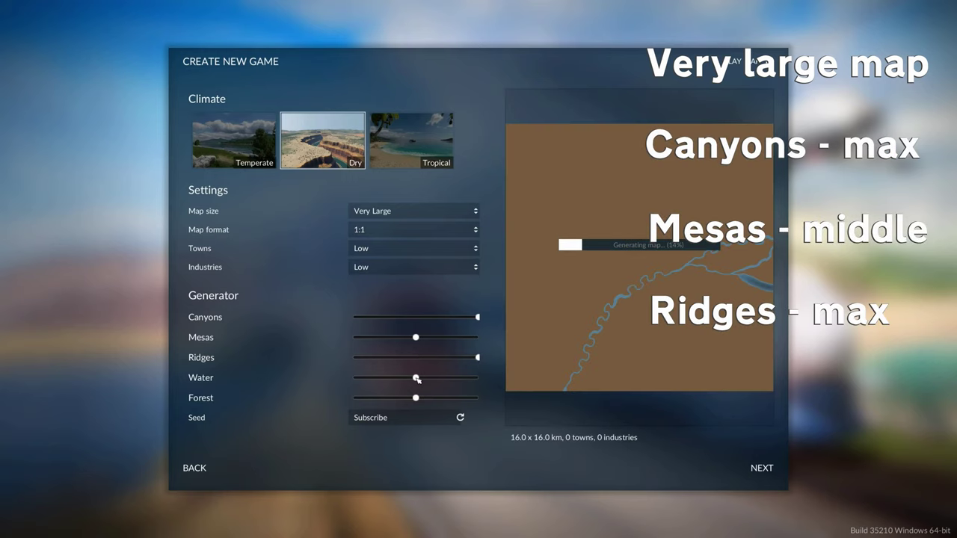
{"action": "left_click_drag", "start_coordinate": [417, 379], "coordinate": [373, 397]}
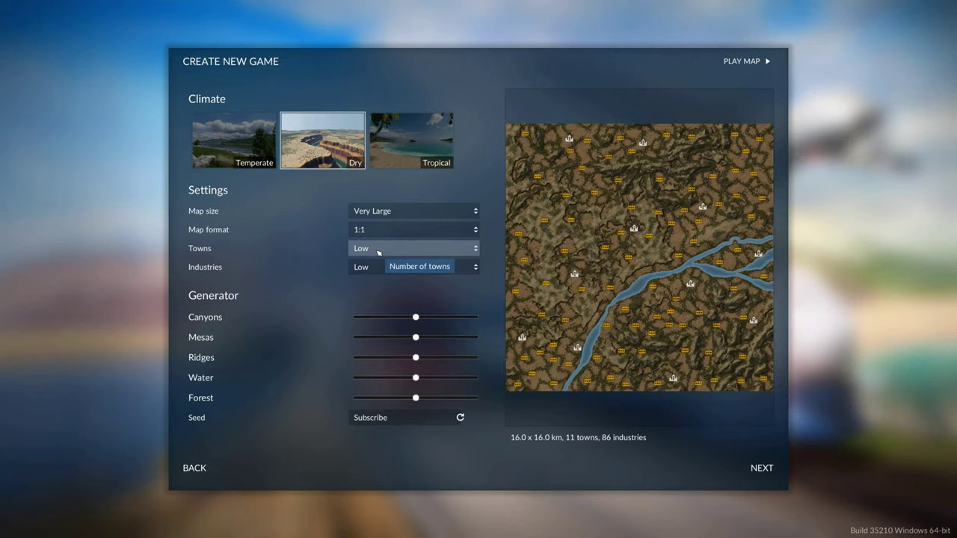
Step: Set the number of towns to High and the number of industries to Medium for the Dry map
{"action": "left_click", "coordinate": [379, 253]}
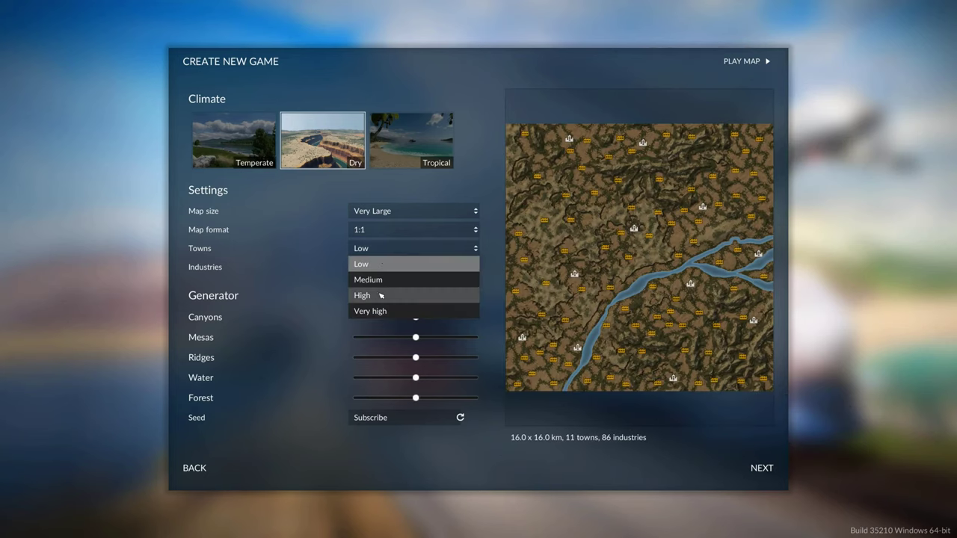
{"action": "left_click", "coordinate": [380, 293]}
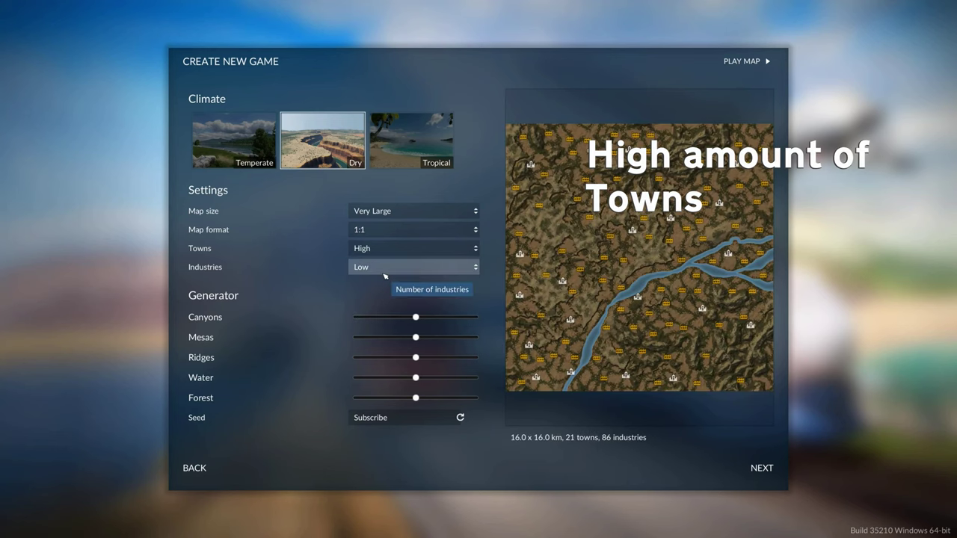
{"action": "left_click", "coordinate": [384, 270]}
{"action": "left_click", "coordinate": [374, 296]}
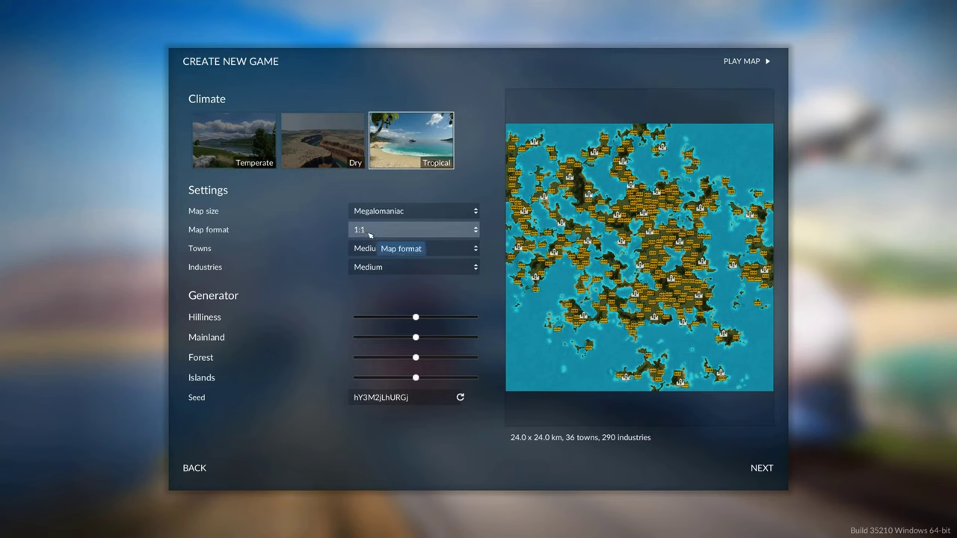
Step: Try the 1:5 map format on the Tropical map and switch back to 1:1
{"action": "left_click", "coordinate": [372, 233]}
{"action": "left_click", "coordinate": [373, 302]}
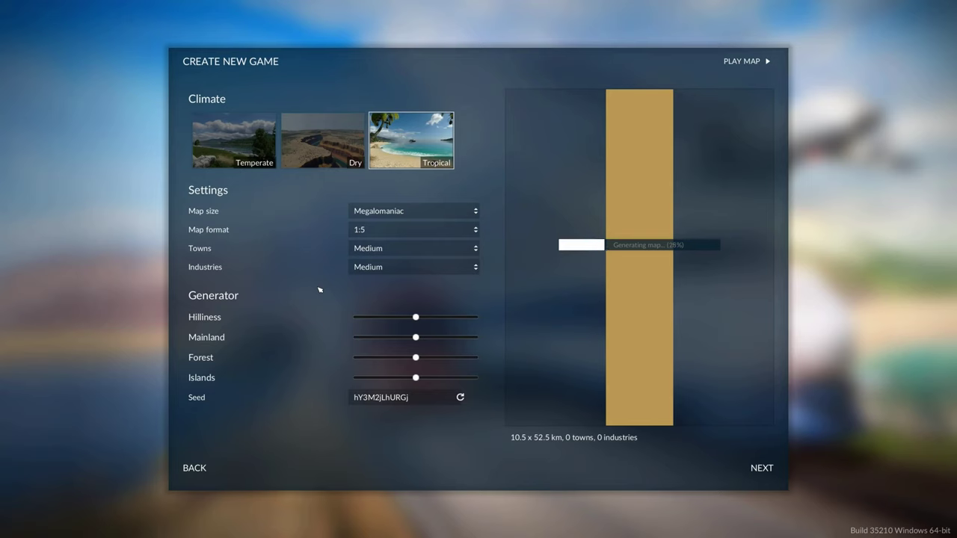
{"action": "left_click", "coordinate": [370, 229]}
{"action": "left_click", "coordinate": [366, 247]}
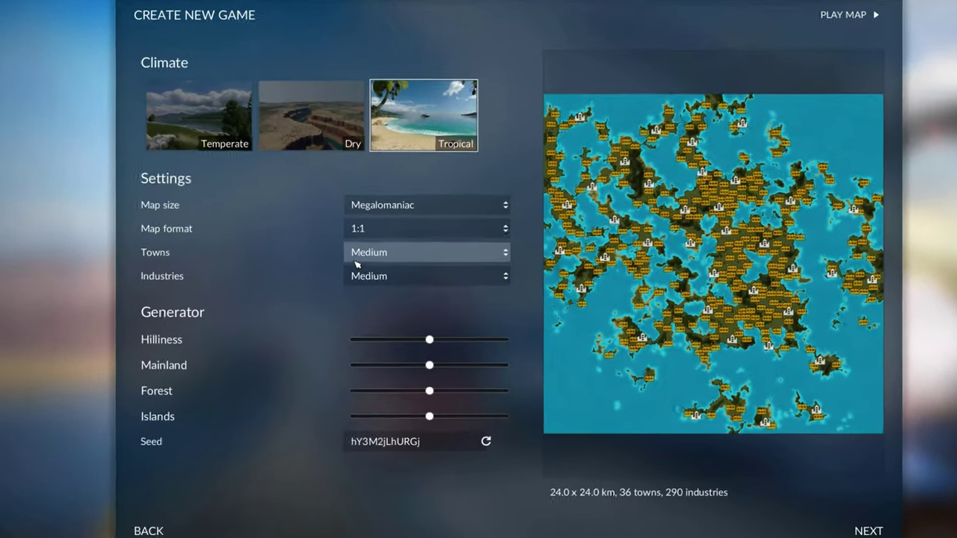
Step: Set towns and industries to Low and raise the Hilliness and Forest sliders to maximum for the Tropical map
{"action": "left_click", "coordinate": [366, 249]}
{"action": "left_click", "coordinate": [362, 267]}
{"action": "left_click", "coordinate": [366, 268]}
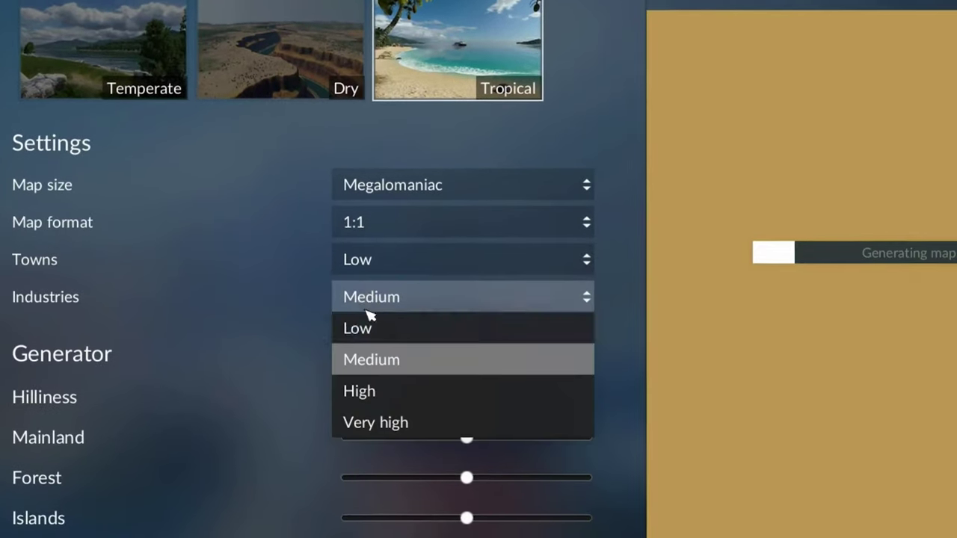
{"action": "left_click", "coordinate": [367, 323]}
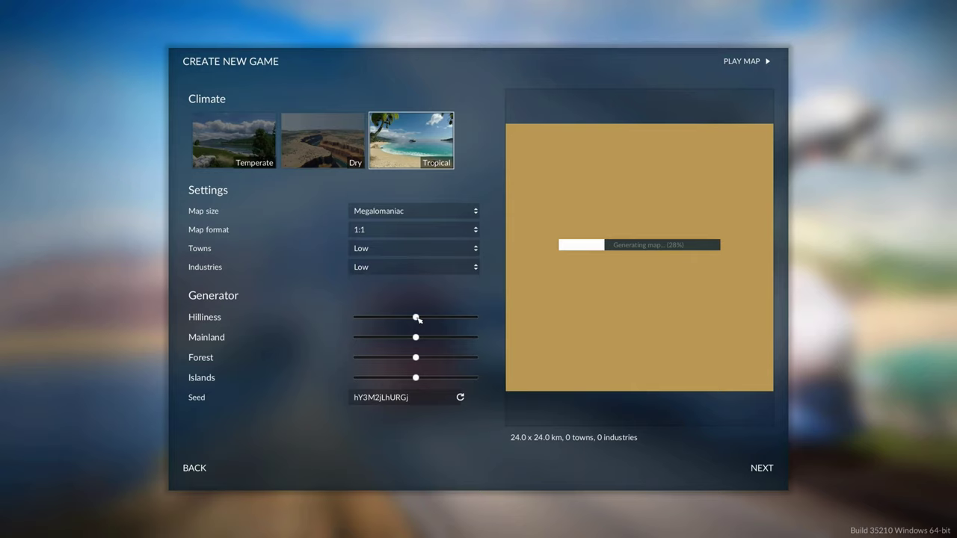
{"action": "left_click_drag", "start_coordinate": [416, 318], "coordinate": [478, 317]}
{"action": "left_click_drag", "start_coordinate": [416, 361], "coordinate": [501, 364]}
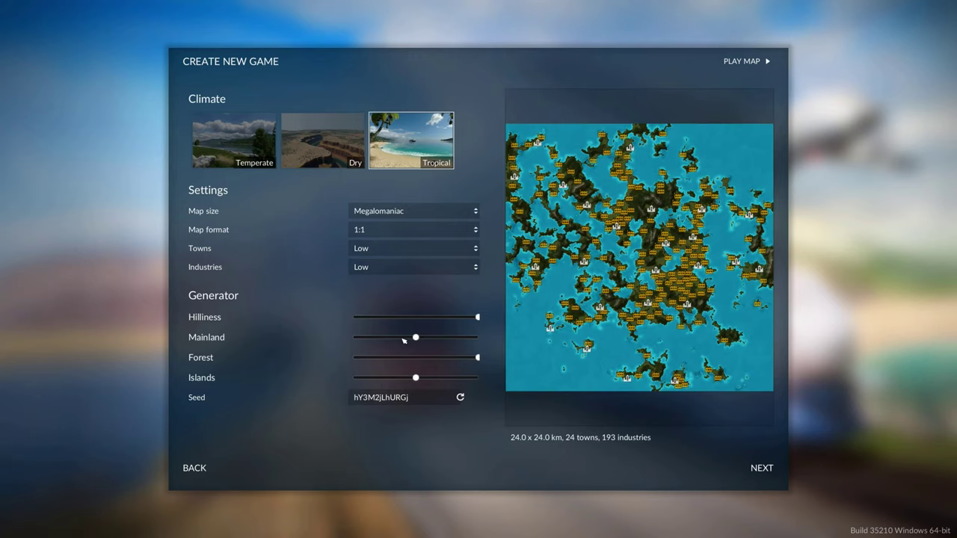
Step: Try different Mainland and Islands slider positions and return both sliders to the middle
{"action": "left_click_drag", "start_coordinate": [404, 341], "coordinate": [383, 337]}
{"action": "left_click", "coordinate": [437, 379]}
{"action": "left_click", "coordinate": [394, 378]}
{"action": "left_click", "coordinate": [441, 338]}
{"action": "left_click", "coordinate": [434, 342]}
{"action": "left_click", "coordinate": [434, 343]}
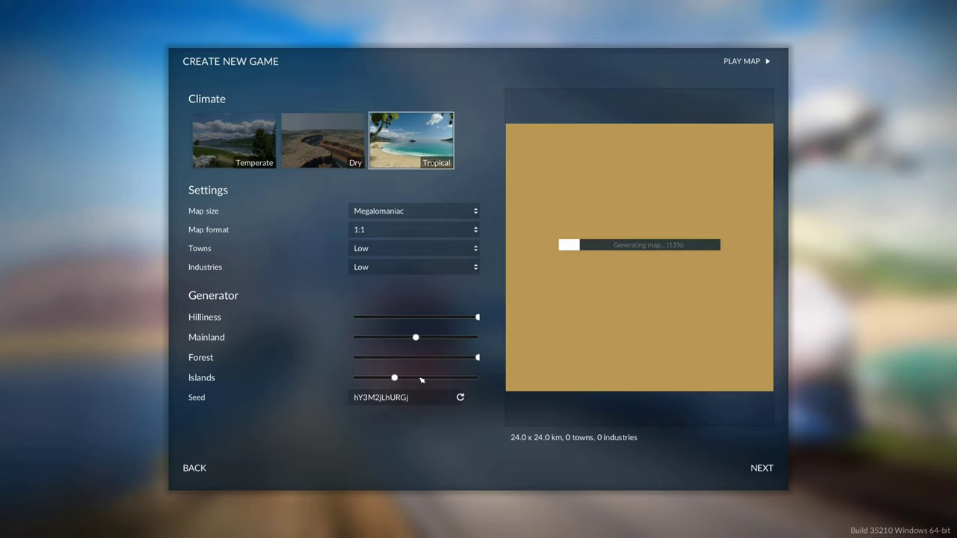
{"action": "left_click", "coordinate": [416, 377]}
Step: Generate new random map seeds and replace the seed with "Subscribe"
{"action": "left_click", "coordinate": [460, 397]}
{"action": "left_click", "coordinate": [460, 398]}
{"action": "double_click", "coordinate": [405, 397]}
{"action": "type", "text": "Subscribe"}
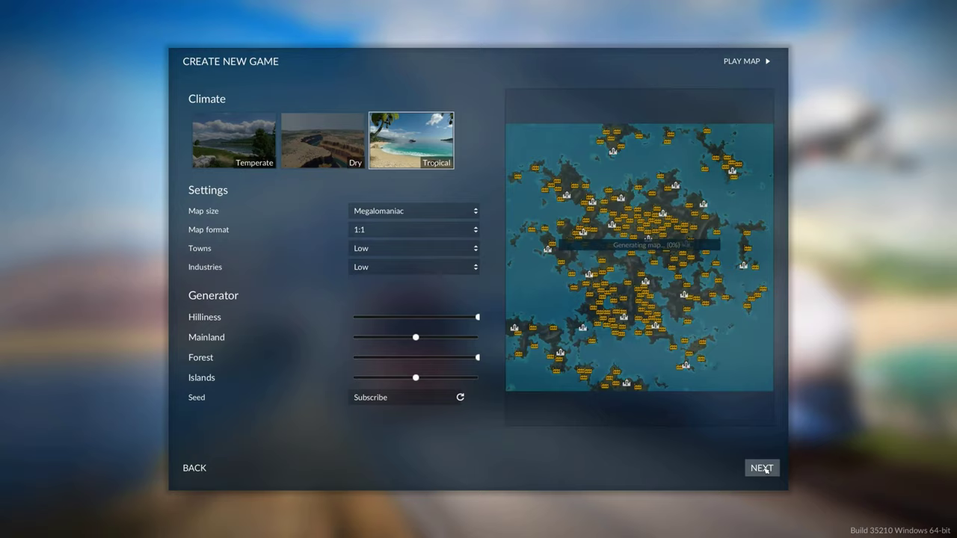
Step: Continue to the vehicle and game options page and enable the Custom option
{"action": "left_click", "coordinate": [761, 466]}
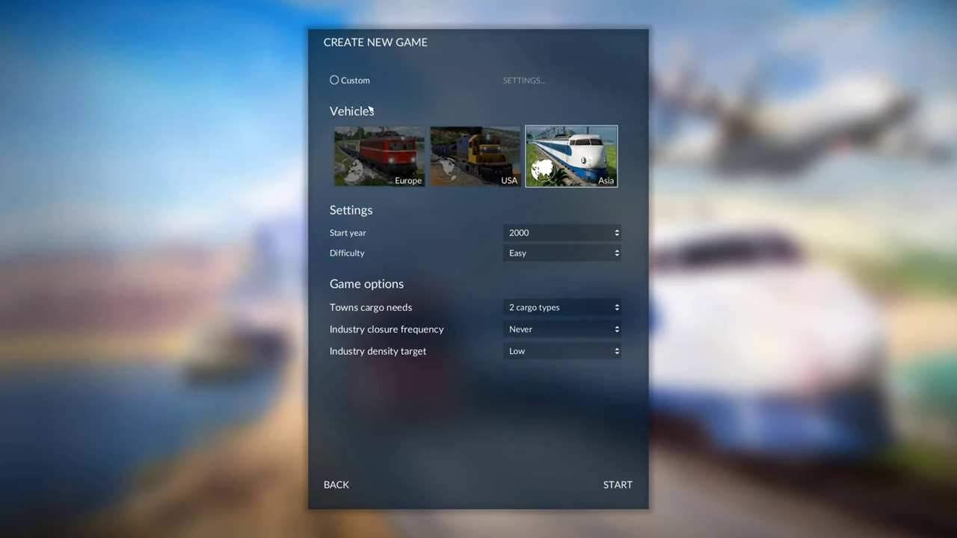
{"action": "left_click", "coordinate": [345, 83]}
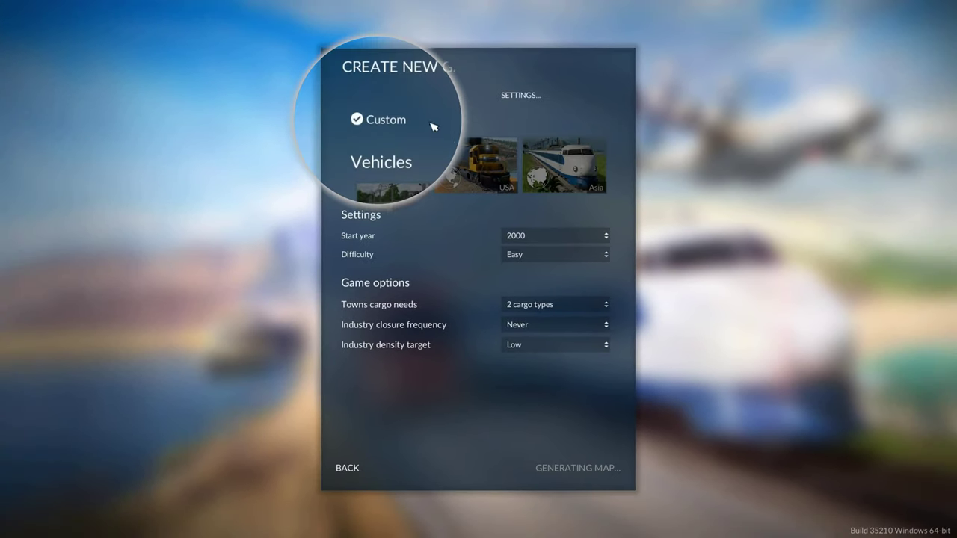
Step: Set Vehicles to All in the advanced game settings and apply the change
{"action": "left_click", "coordinate": [516, 95]}
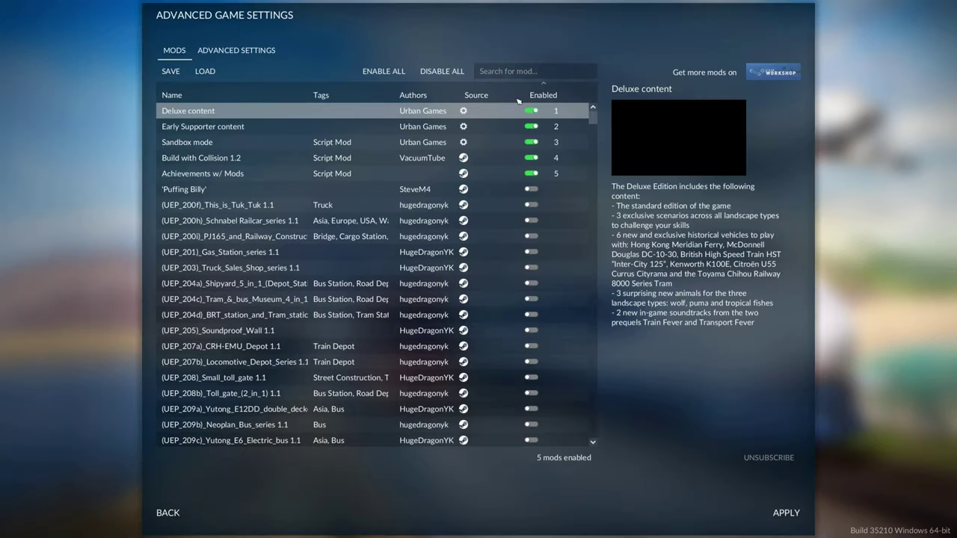
{"action": "left_click", "coordinate": [252, 54]}
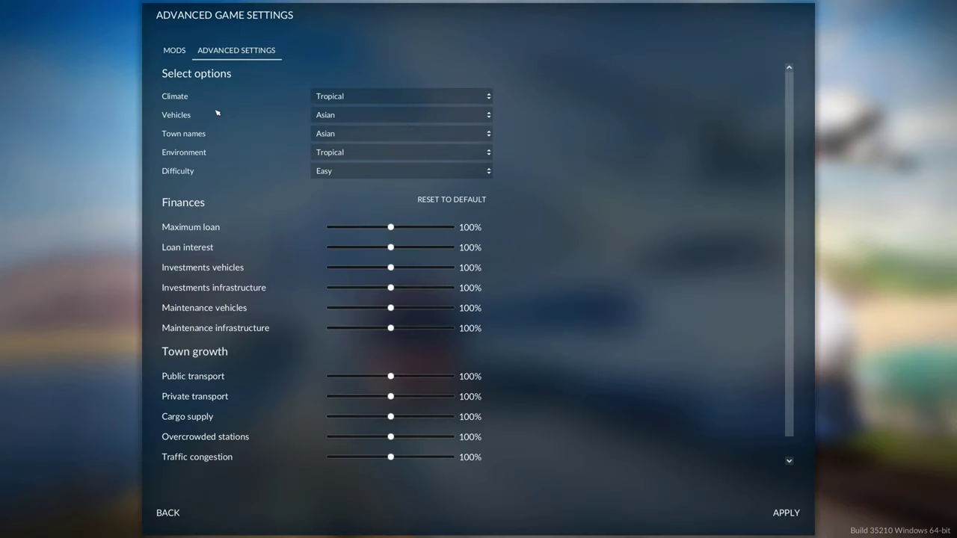
{"action": "left_click", "coordinate": [342, 114]}
{"action": "left_click", "coordinate": [325, 181]}
{"action": "left_click", "coordinate": [787, 513]}
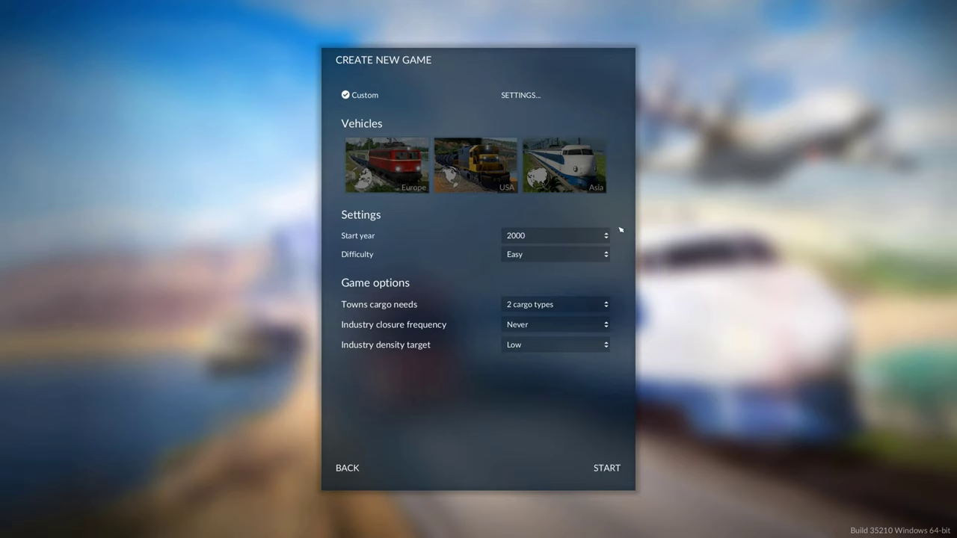
Step: Set the start year to 1900 and the difficulty to Easy
{"action": "left_click", "coordinate": [515, 235]}
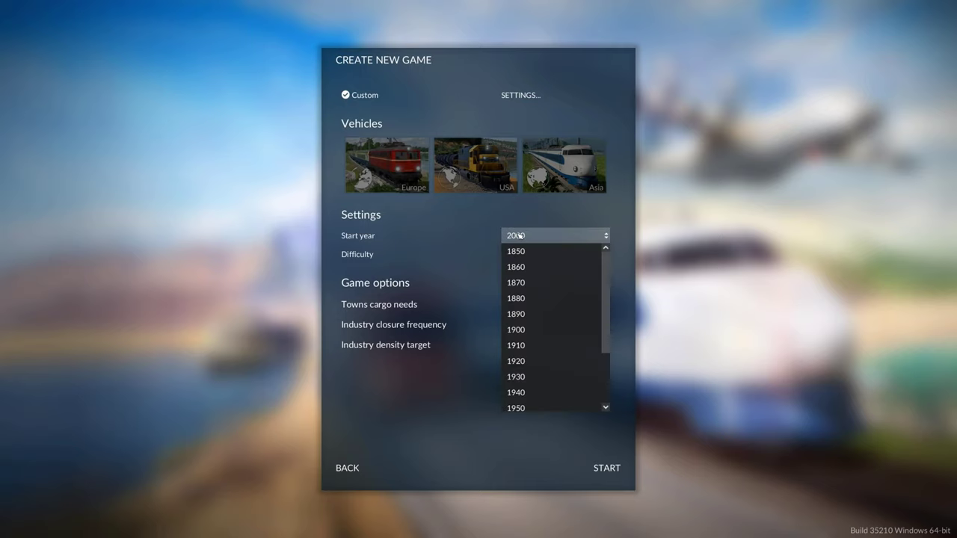
{"action": "left_click", "coordinate": [526, 330]}
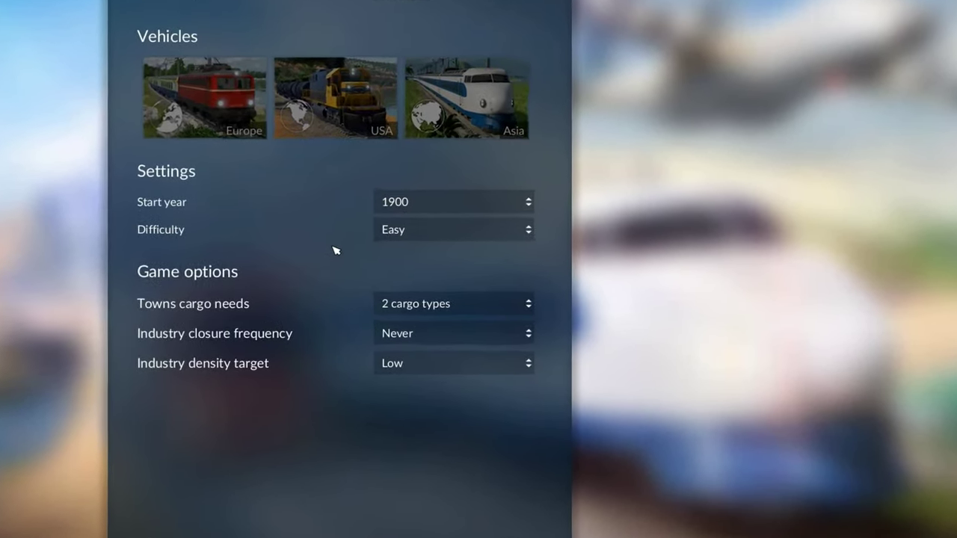
{"action": "left_click", "coordinate": [366, 222]}
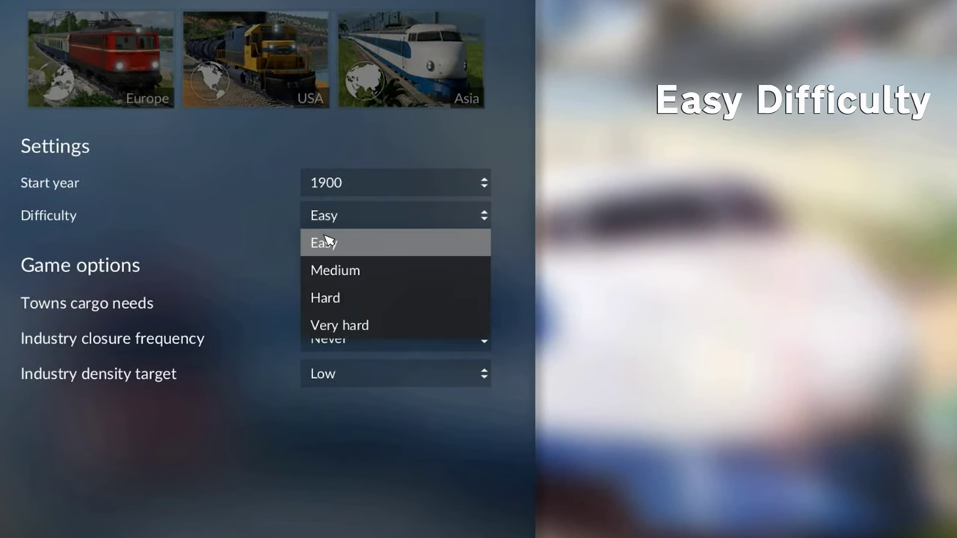
{"action": "left_click", "coordinate": [354, 245]}
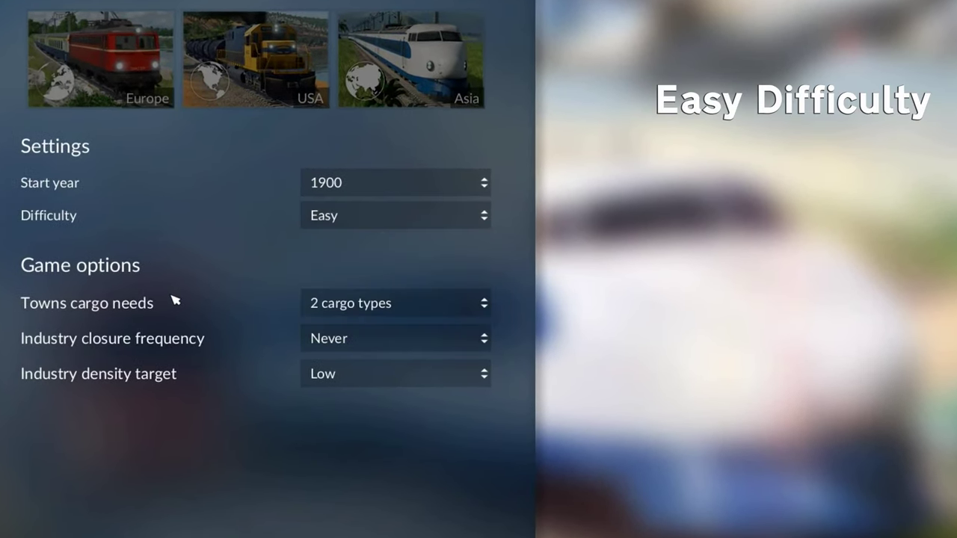
Step: Set town cargo needs to 2 cargo types, industry closure frequency to Never and industry density target to Disabled
{"action": "left_click", "coordinate": [331, 304]}
{"action": "left_click", "coordinate": [256, 296]}
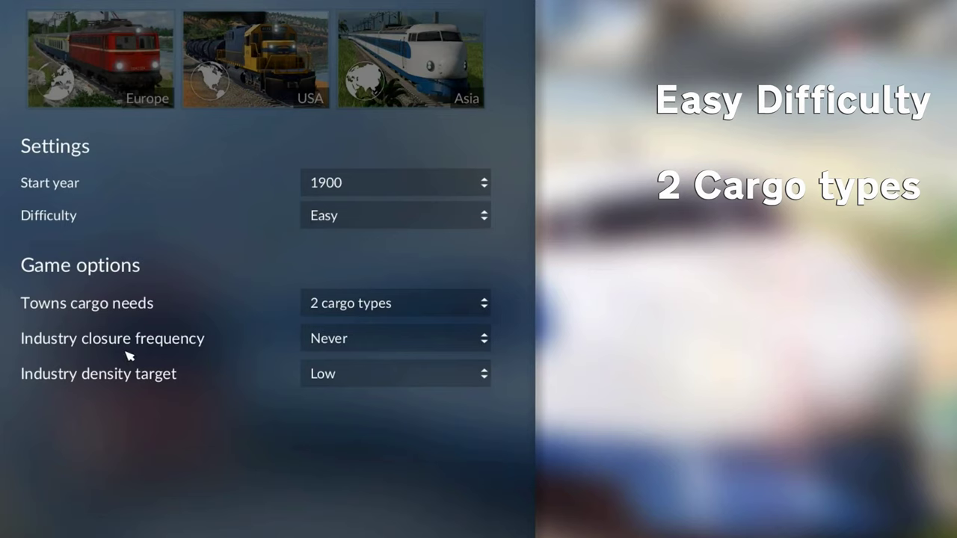
{"action": "left_click", "coordinate": [310, 342]}
{"action": "left_click", "coordinate": [237, 353]}
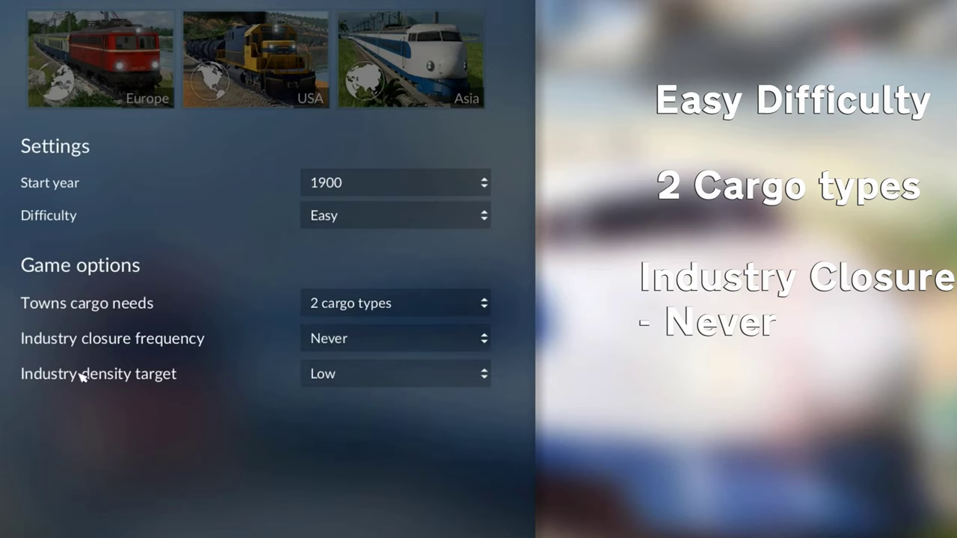
{"action": "left_click", "coordinate": [275, 381]}
{"action": "left_click", "coordinate": [332, 400]}
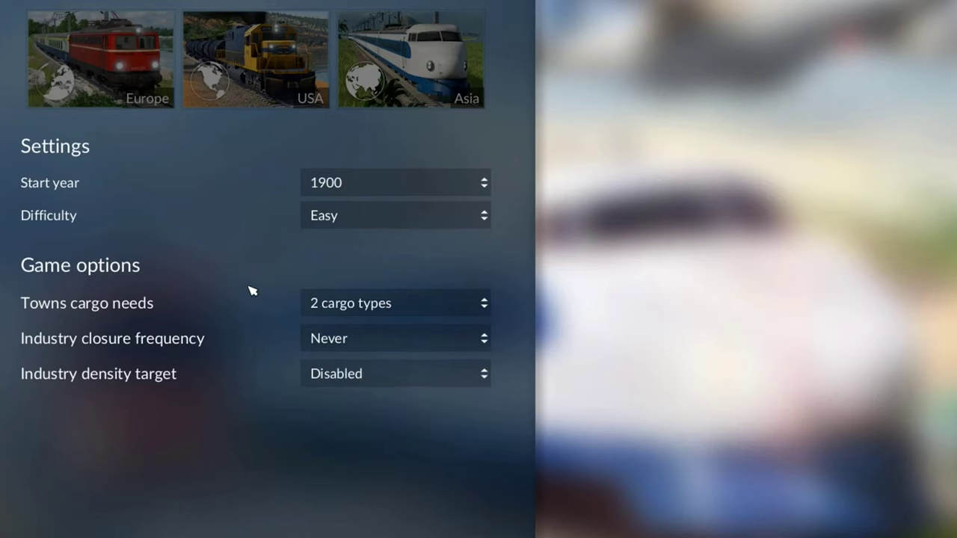
Step: Set the start year to 1850 and the difficulty to Medium
{"action": "left_click", "coordinate": [316, 184]}
{"action": "left_click", "coordinate": [330, 212]}
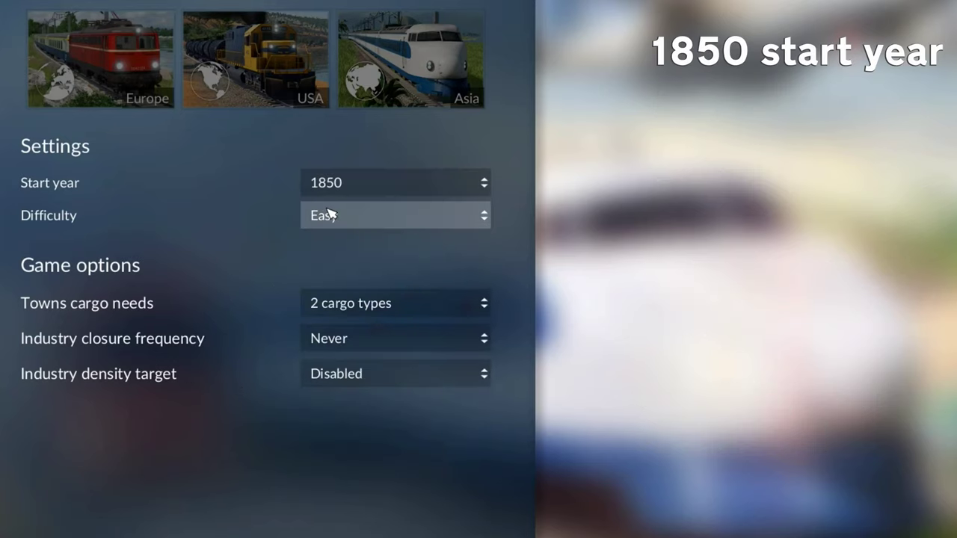
{"action": "left_click", "coordinate": [331, 215]}
{"action": "left_click", "coordinate": [348, 268]}
Step: Set town cargo needs to up to 6 cargo types, industry closure frequency to Sometimes and industry density target to Medium
{"action": "left_click", "coordinate": [336, 308]}
{"action": "left_click", "coordinate": [342, 386]}
{"action": "left_click", "coordinate": [341, 341]}
{"action": "left_click", "coordinate": [342, 421]}
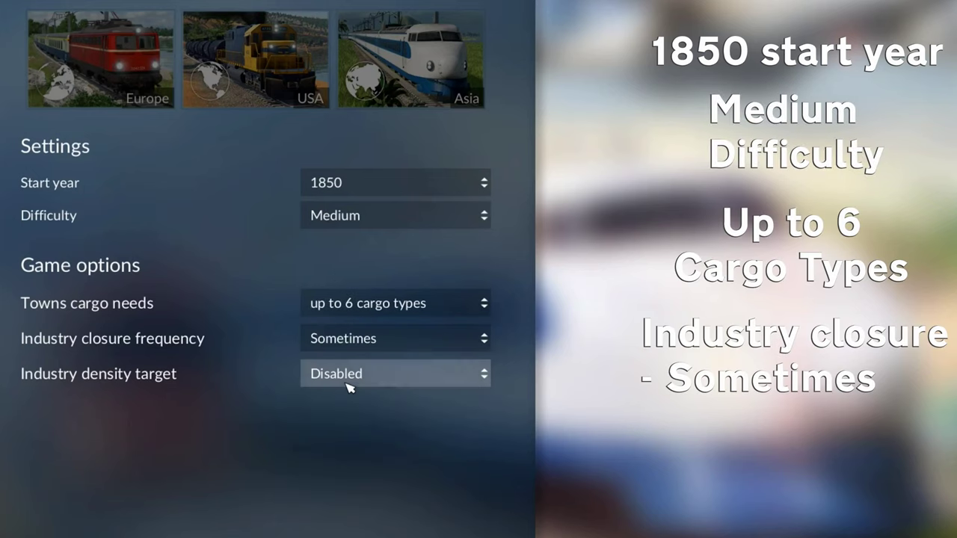
{"action": "left_click", "coordinate": [347, 378]}
{"action": "left_click", "coordinate": [344, 452]}
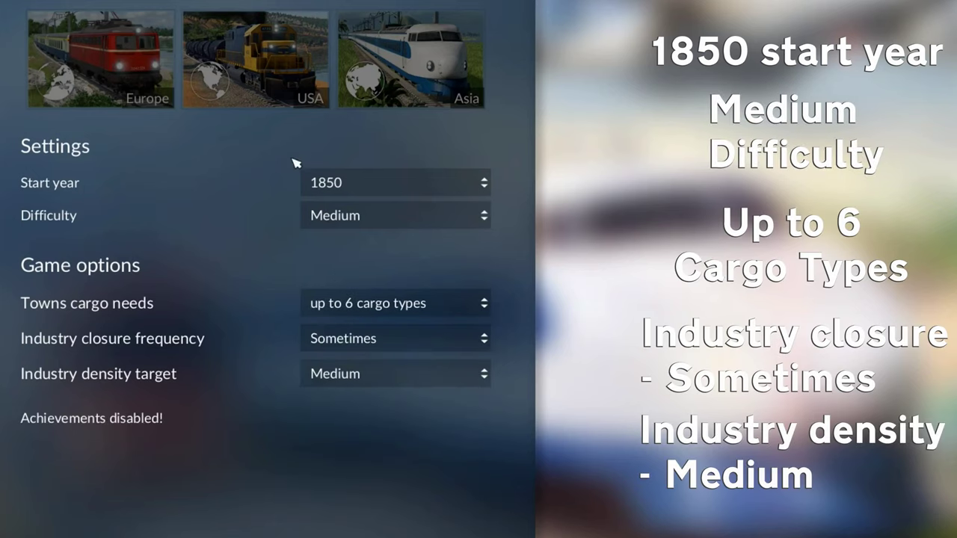
Step: Review the Deluxe content and Early Supporter content mods, and enable the Vehicles: no end year mod
{"action": "left_click", "coordinate": [395, 26]}
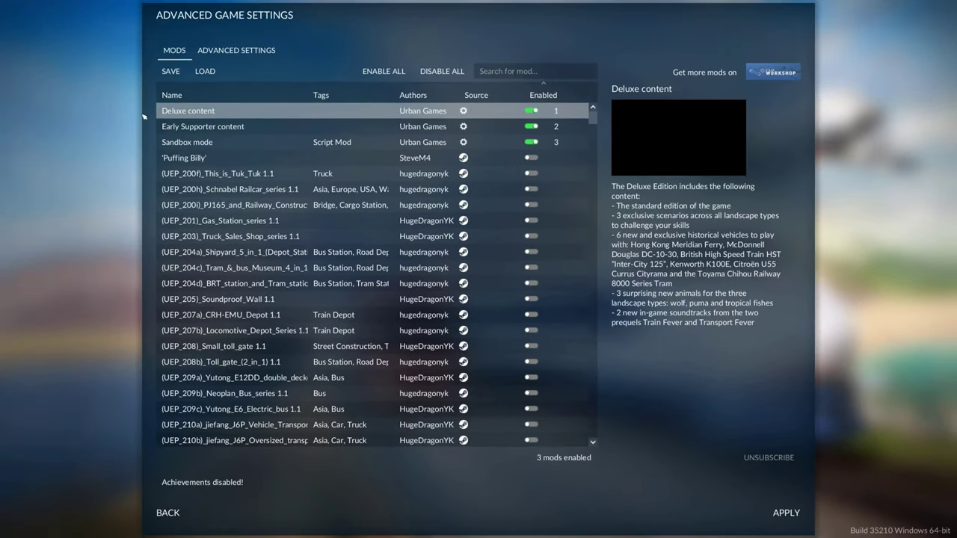
{"action": "left_click", "coordinate": [231, 129]}
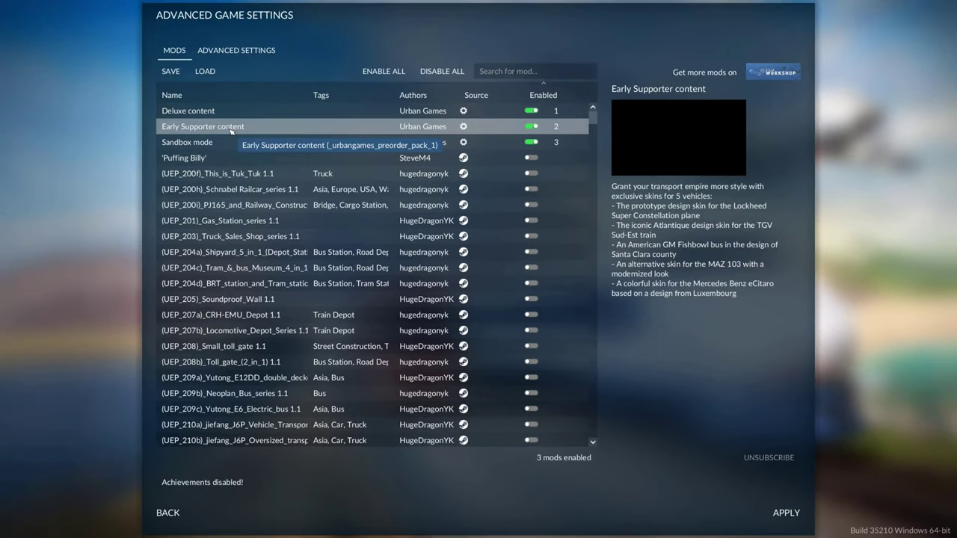
{"action": "left_click", "coordinate": [230, 112]}
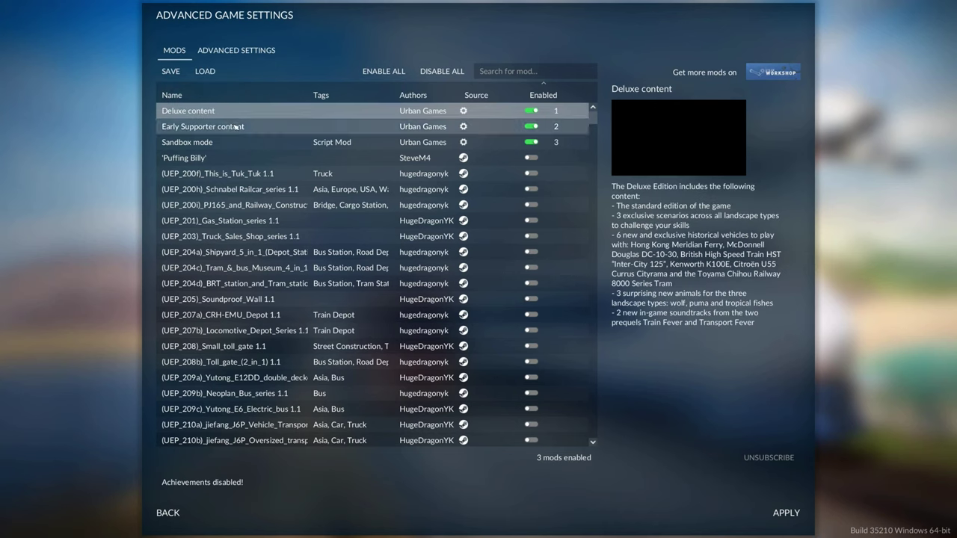
{"action": "left_click", "coordinate": [173, 128]}
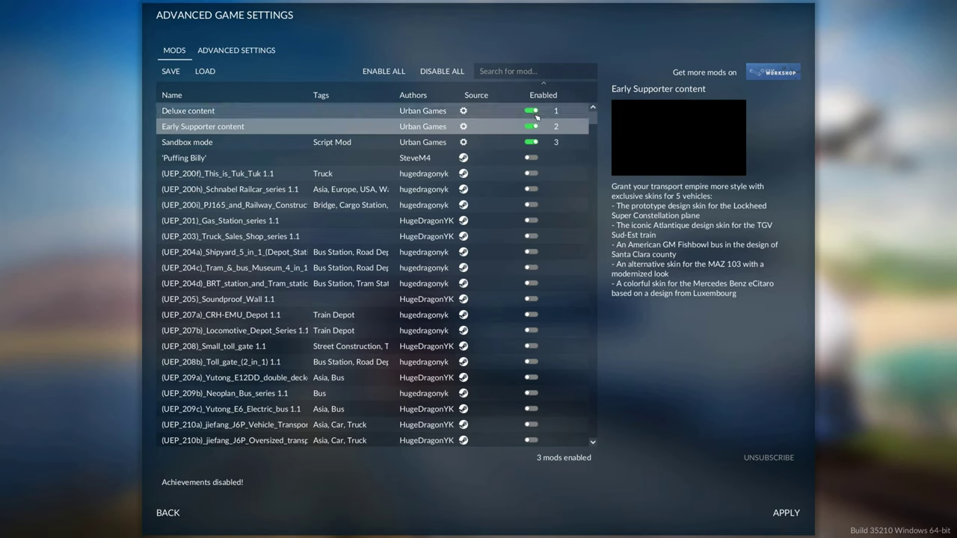
{"action": "left_click", "coordinate": [494, 143]}
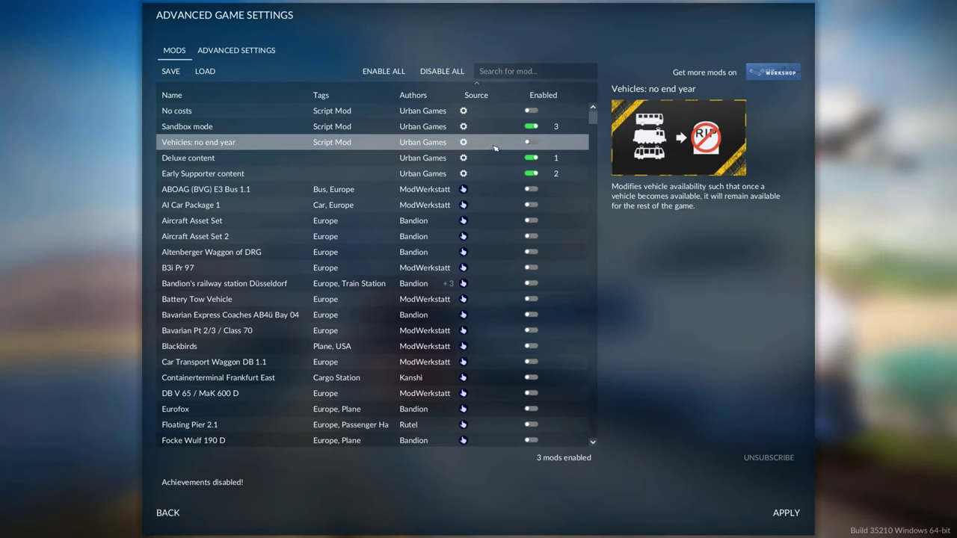
{"action": "left_click", "coordinate": [532, 143]}
Step: Raise the Public transport, Private transport and Cargo supply town growth to 200%, apply the settings and start the game
{"action": "left_click", "coordinate": [216, 51]}
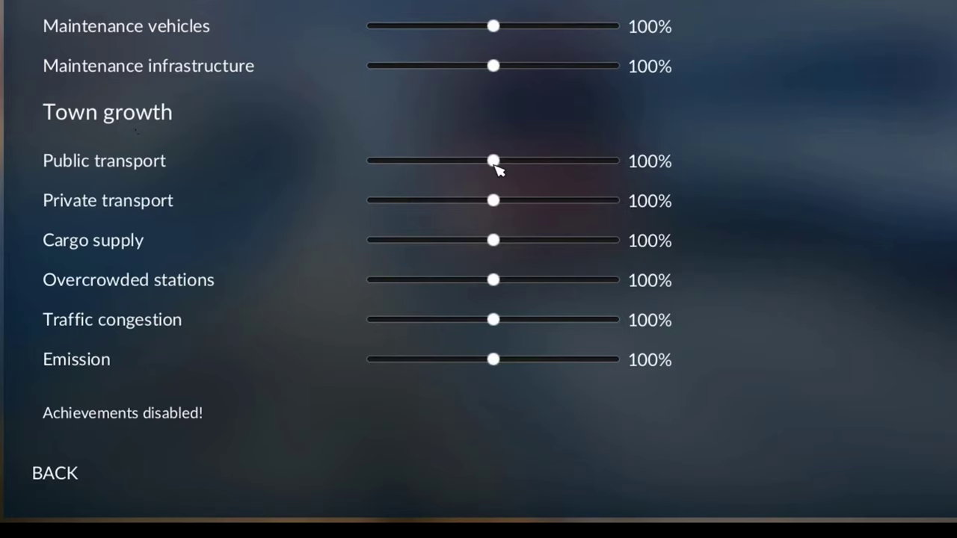
{"action": "left_click_drag", "start_coordinate": [428, 286], "coordinate": [576, 288]}
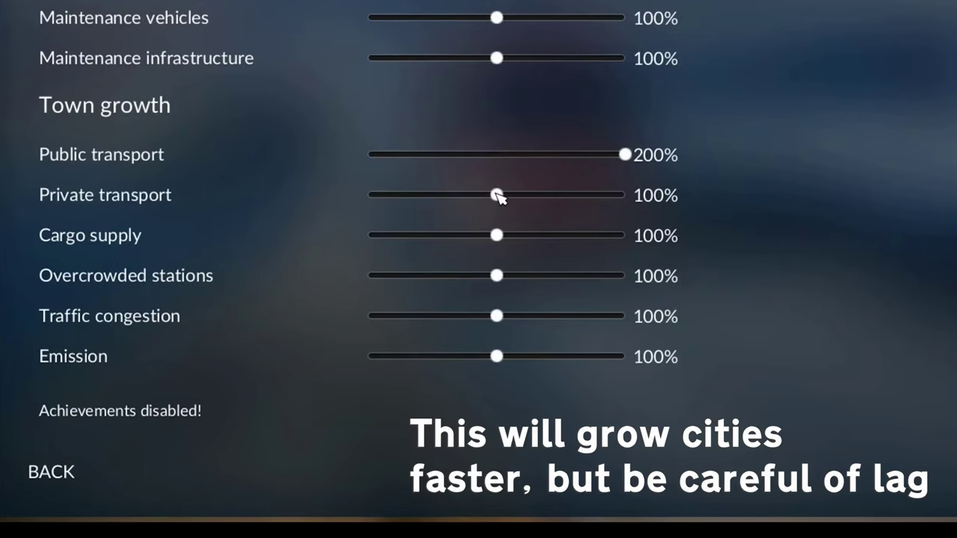
{"action": "left_click_drag", "start_coordinate": [496, 195], "coordinate": [709, 207]}
{"action": "left_click_drag", "start_coordinate": [498, 235], "coordinate": [723, 247]}
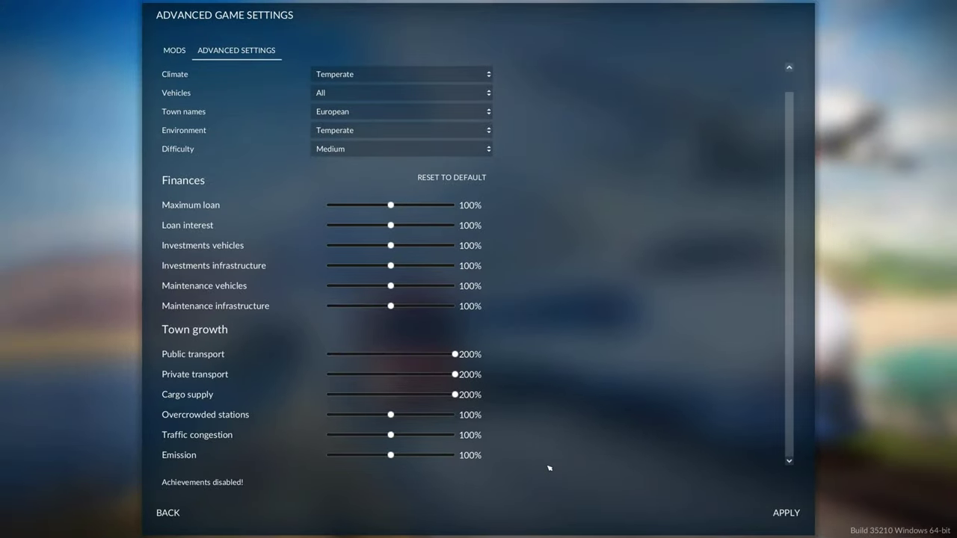
{"action": "left_click", "coordinate": [791, 514]}
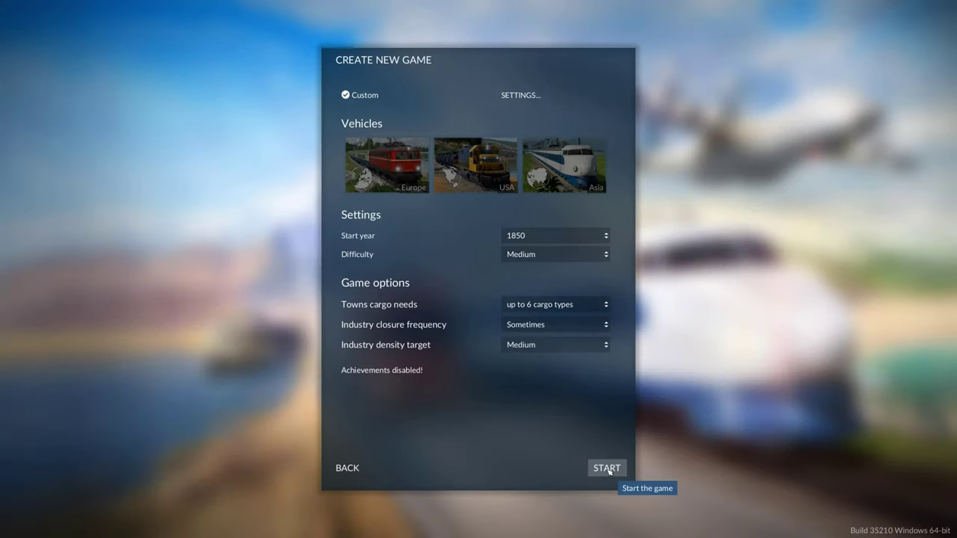
{"action": "left_click", "coordinate": [607, 468]}
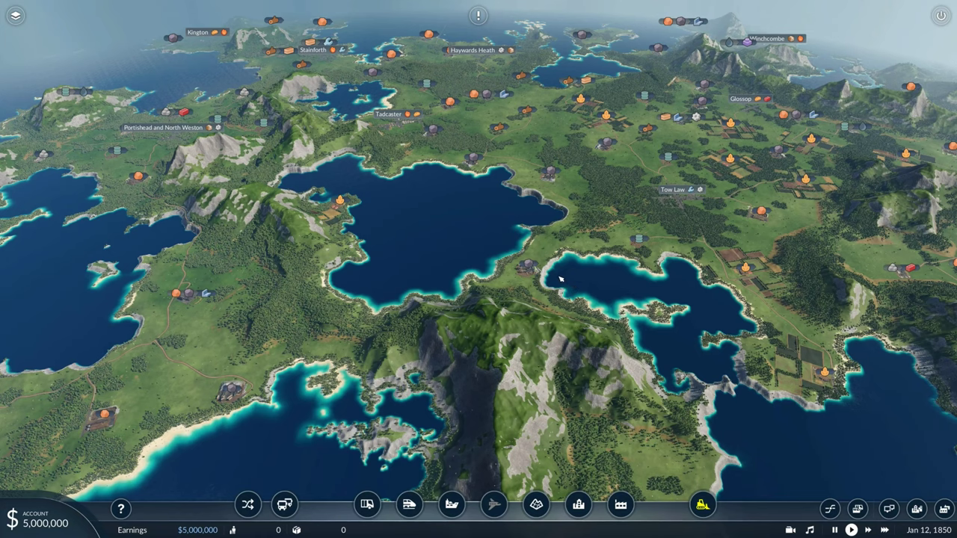
Step: Enable Debug mode in the in-game advanced settings, apply it and return to the map
{"action": "key", "text": "Escape"}
{"action": "left_click", "coordinate": [482, 311]}
{"action": "left_click", "coordinate": [557, 86]}
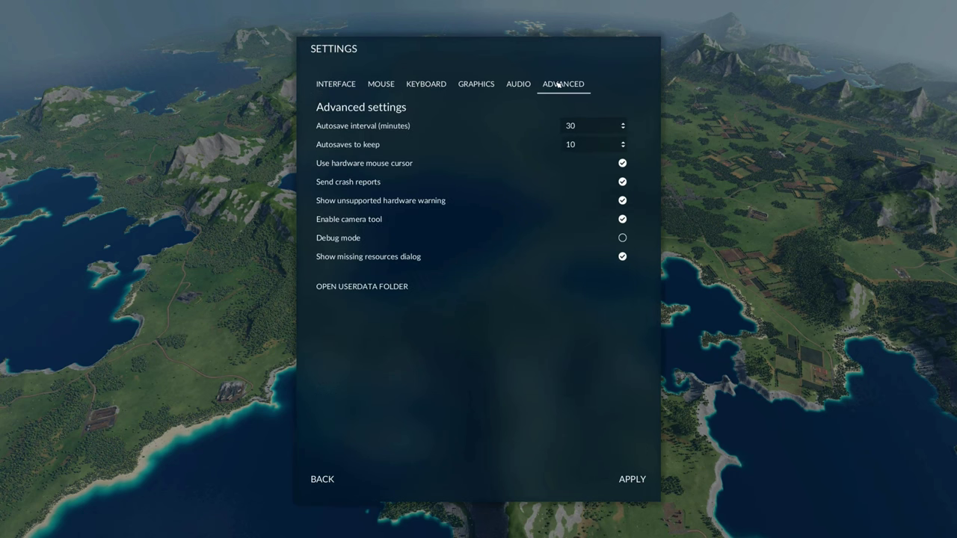
{"action": "left_click", "coordinate": [624, 239]}
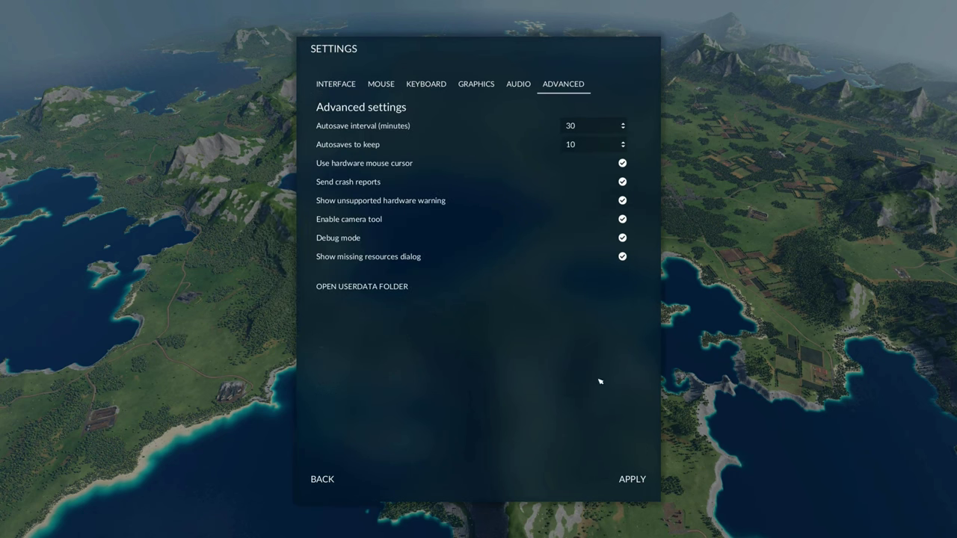
{"action": "left_click", "coordinate": [634, 480]}
{"action": "key", "text": "Escape"}
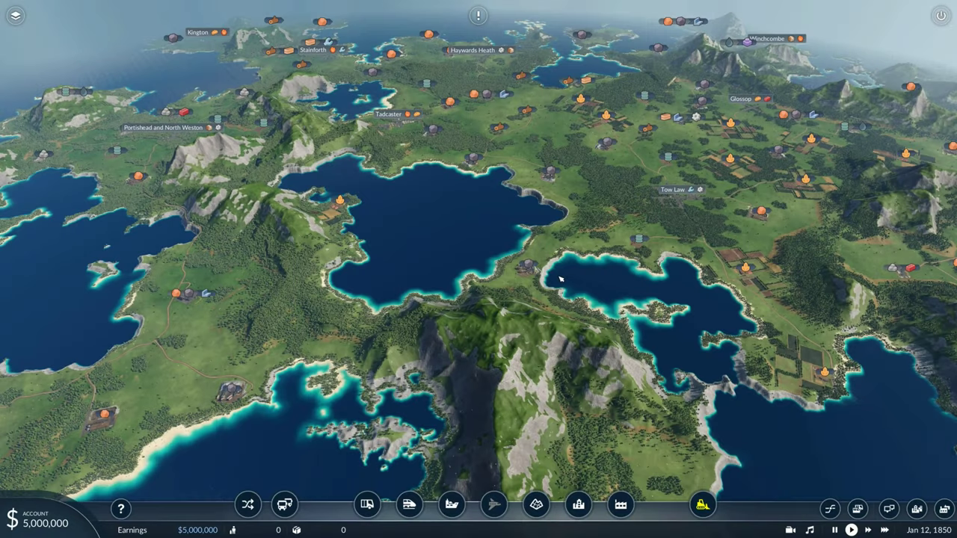
Step: Open the debug tools and change the environment to mediterranean.lua
{"action": "key", "text": "alt+d"}
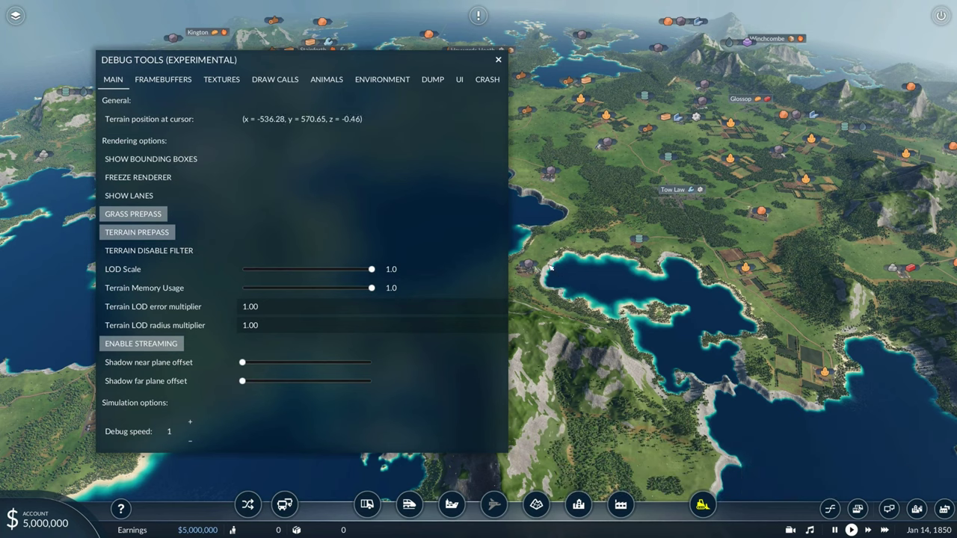
{"action": "left_click", "coordinate": [383, 79]}
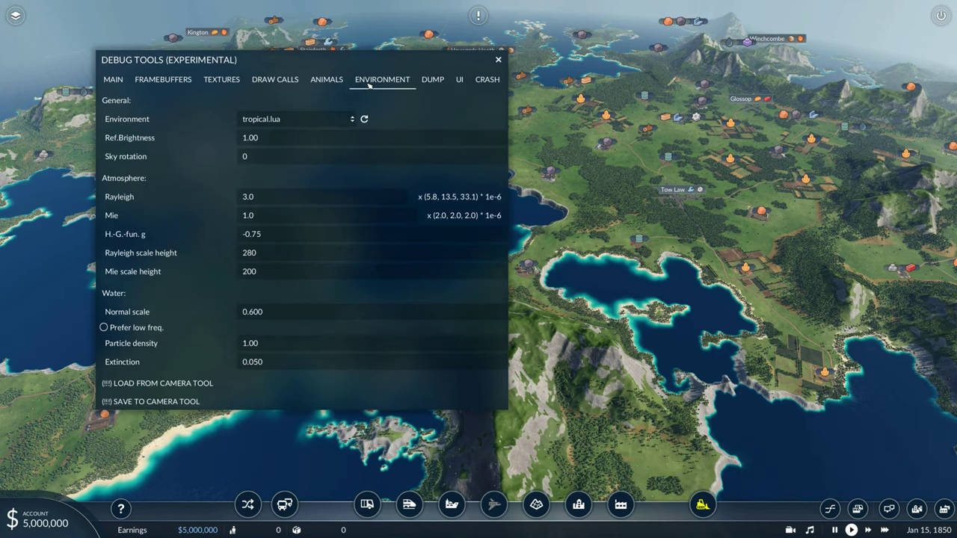
{"action": "left_click", "coordinate": [281, 121]}
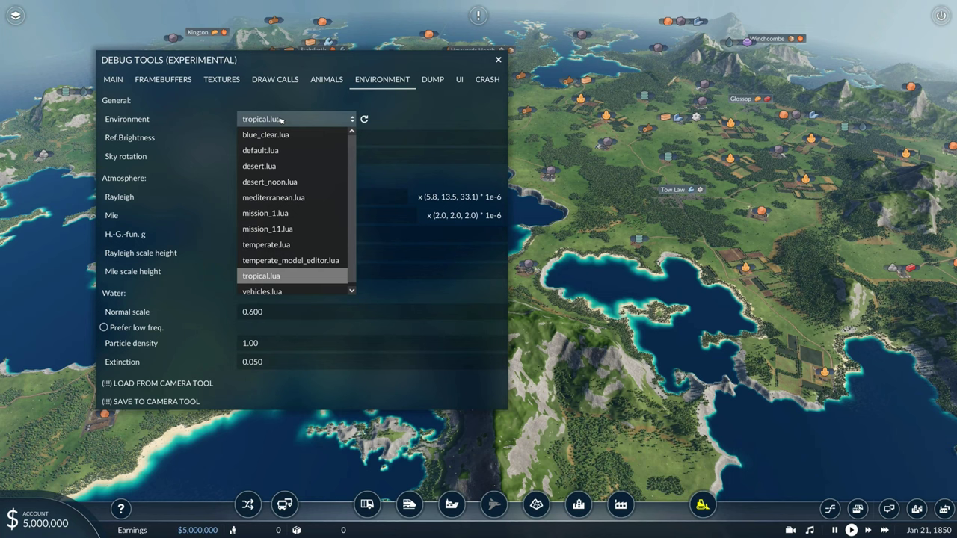
{"action": "left_click", "coordinate": [276, 199]}
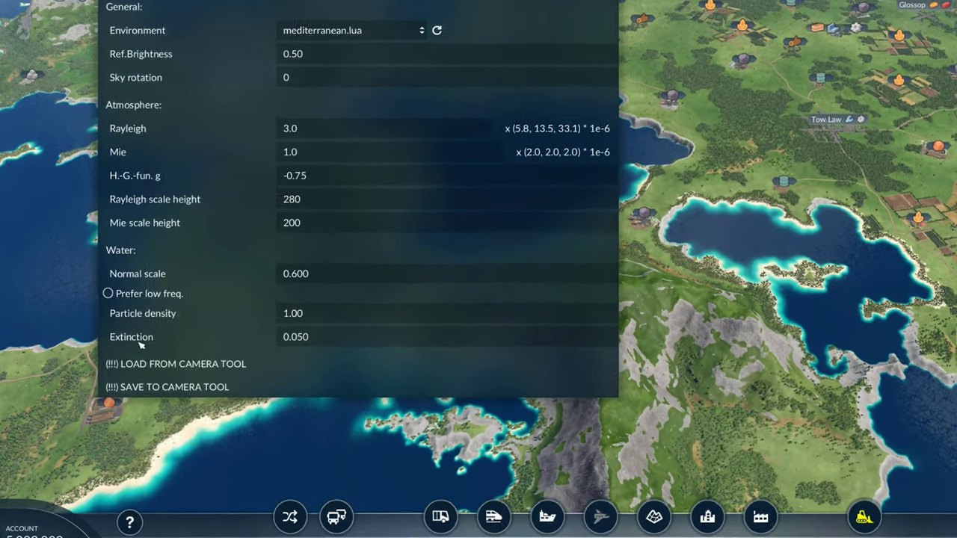
Step: Set the water Extinction to 0.005, close the debug tools and look over the coastline
{"action": "left_click", "coordinate": [369, 335]}
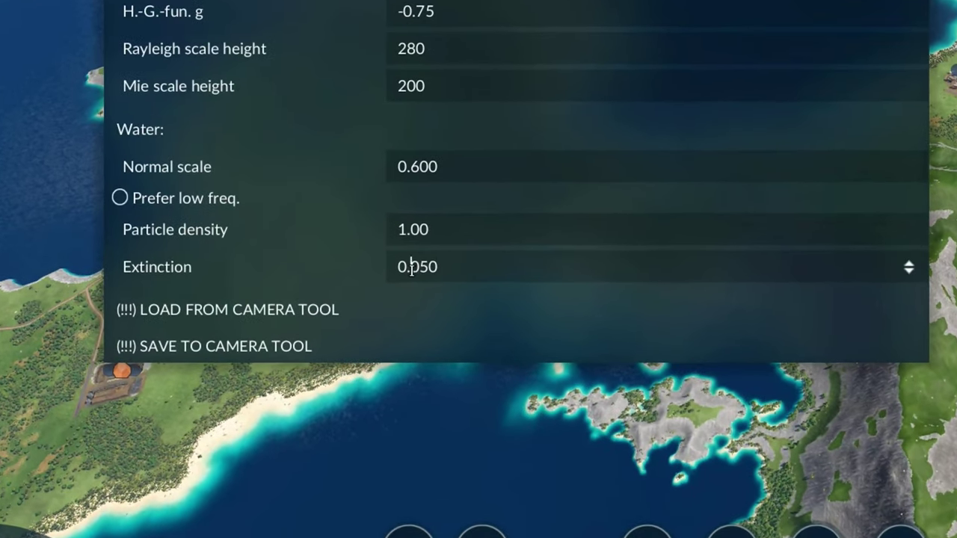
{"action": "type", "text": "0"}
{"action": "key", "text": "End"}
{"action": "key", "text": "BackSpace"}
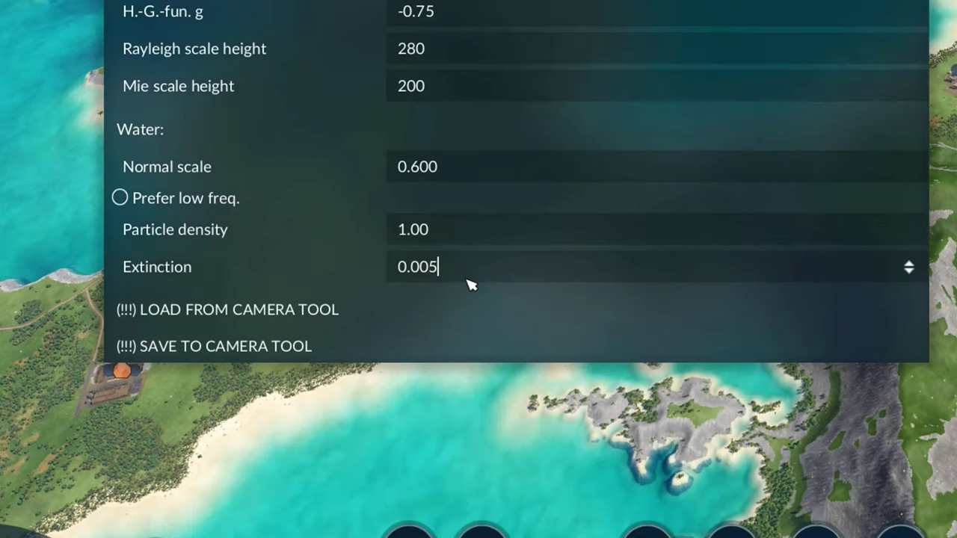
{"action": "key", "text": "Escape"}
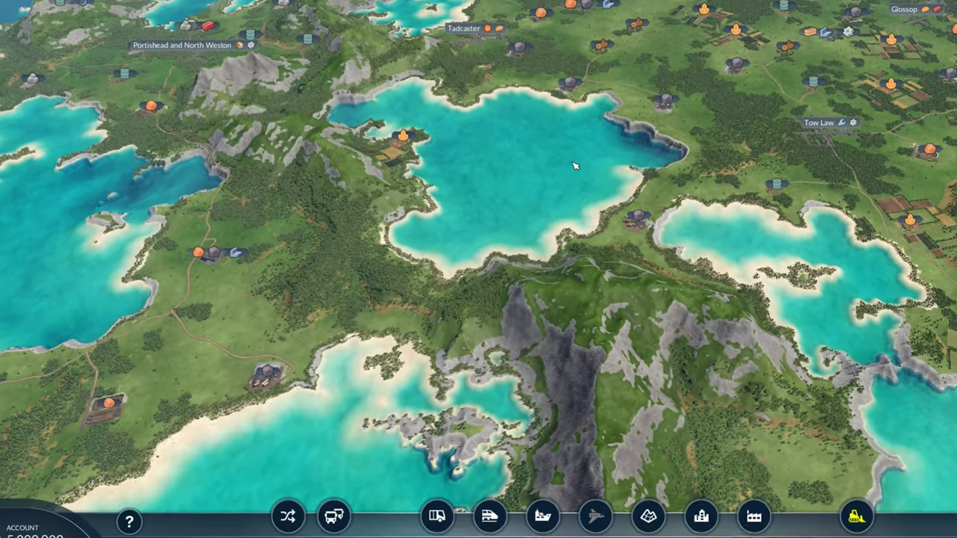
{"action": "scroll", "coordinate": [570, 168], "scroll_direction": "down", "scroll_amount": 5}
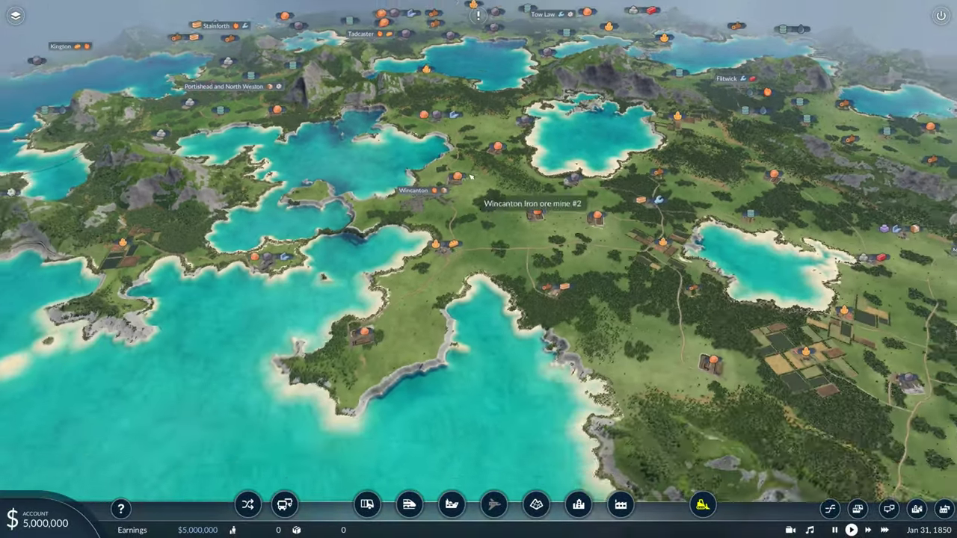
{"action": "left_click_drag", "start_coordinate": [476, 168], "coordinate": [519, 249]}
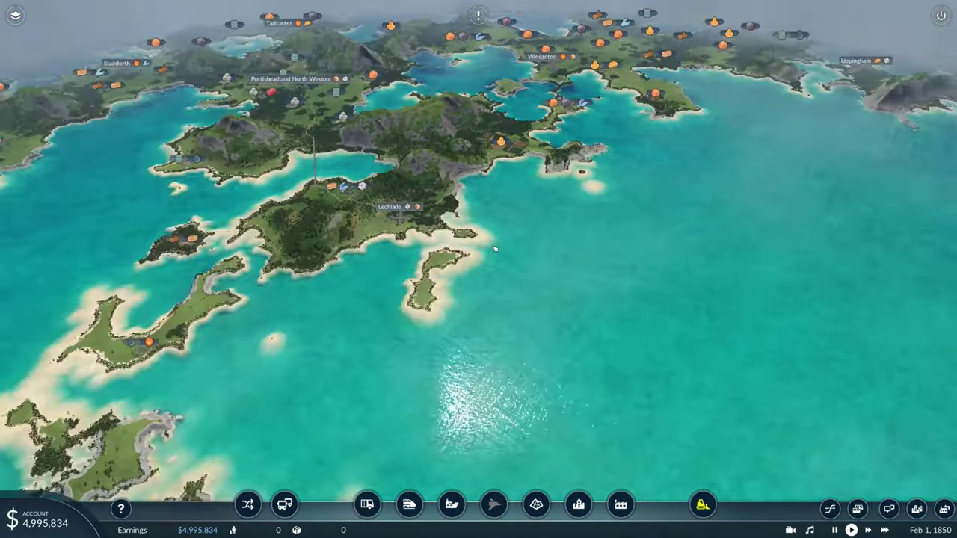